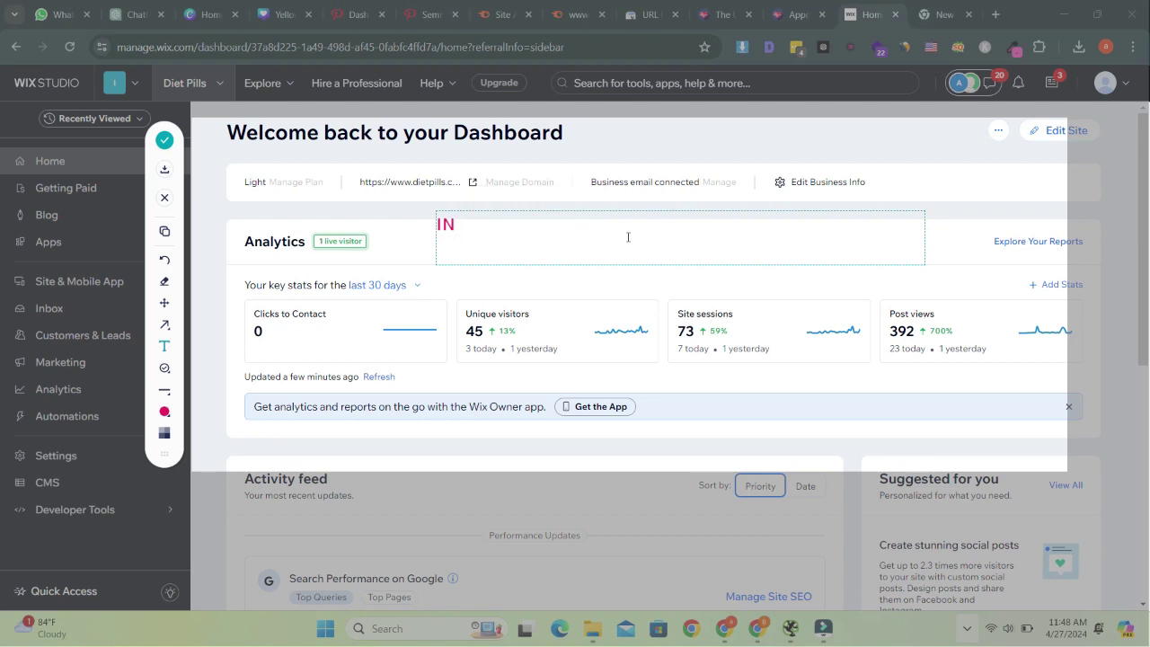
- Write the screenshot annotation "In this video we will discuss how to exclude tags and catagory from sitemap on wix website."
type("this v")
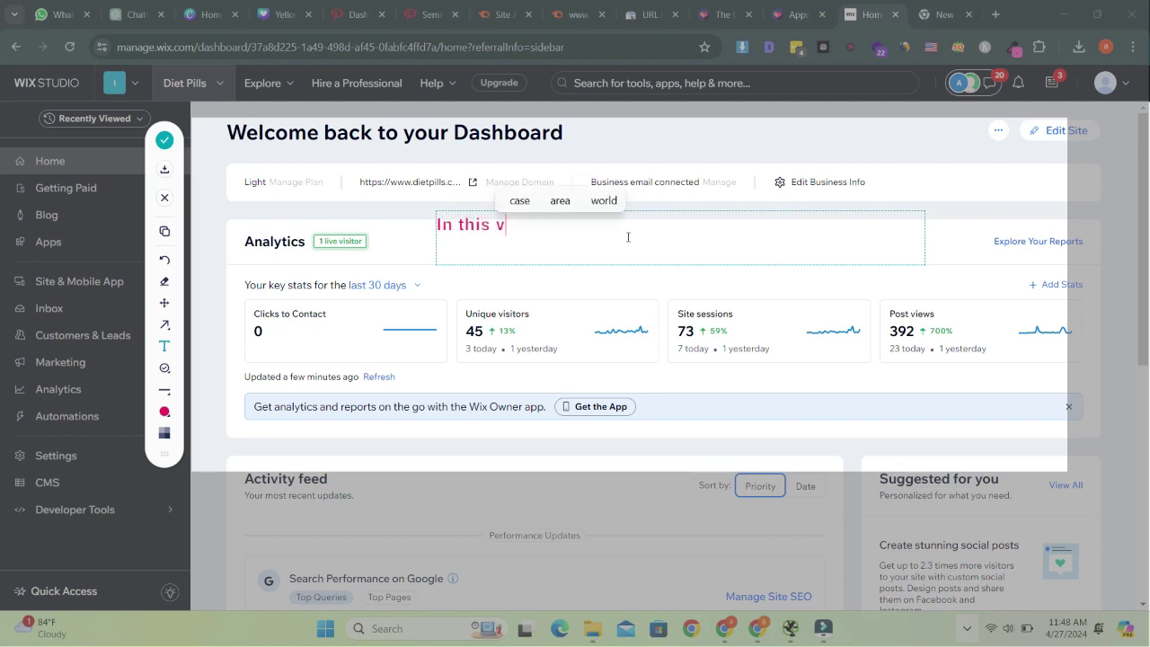
type("ideo we will")
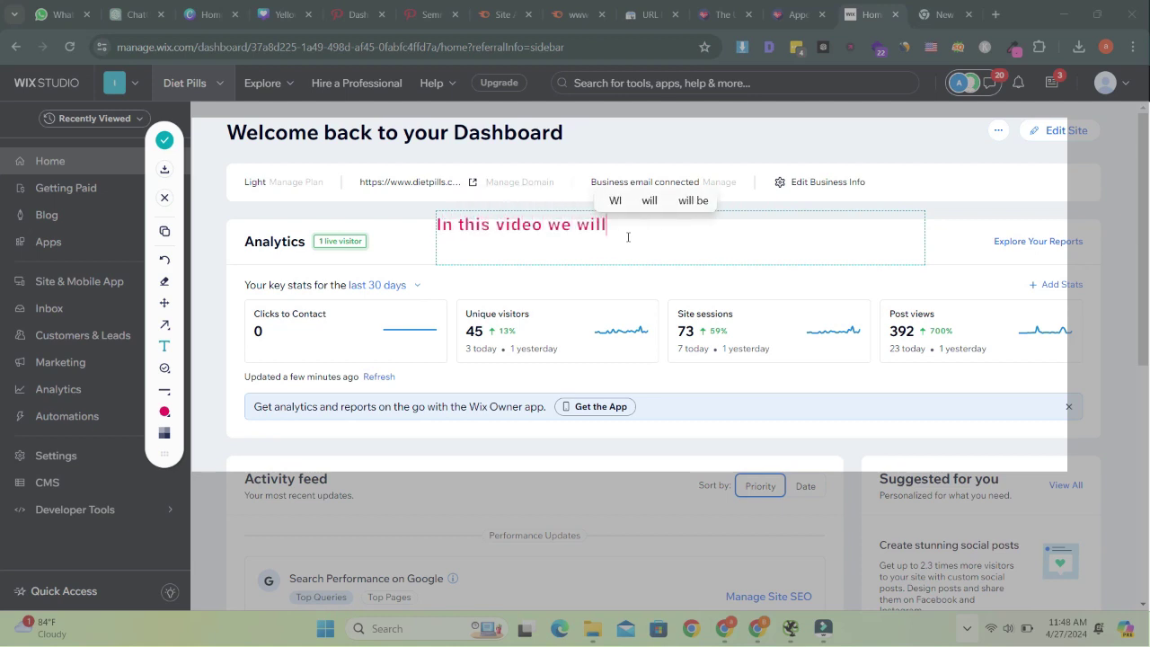
type(" discur")
key("BackSpace")
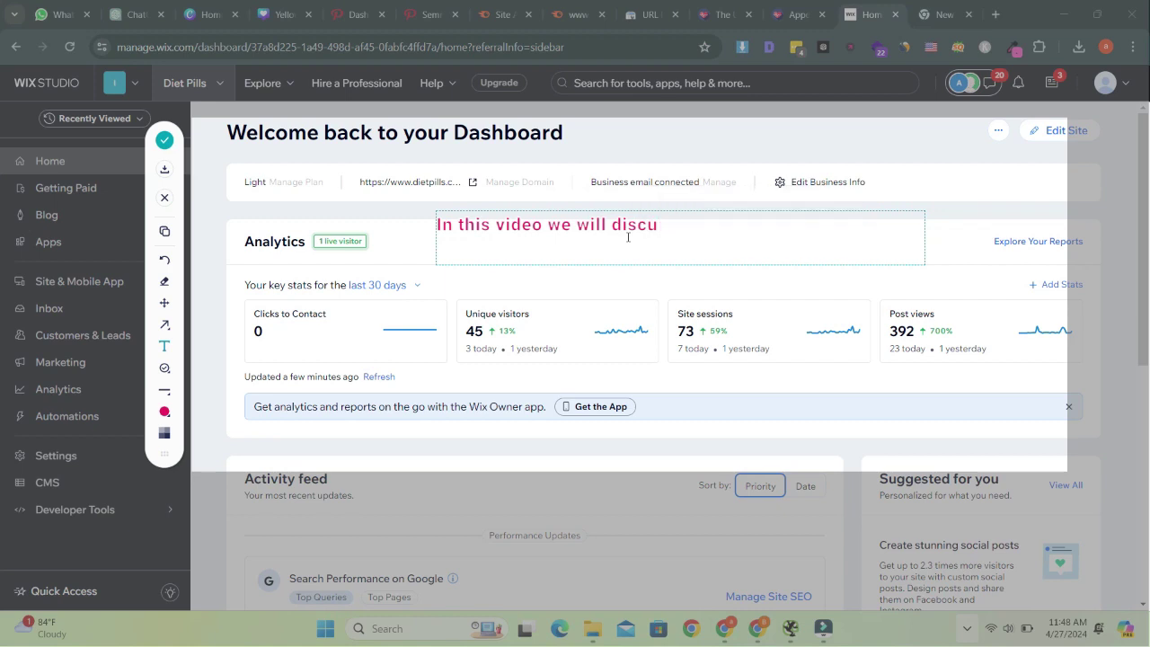
type("ss how to exc")
key("BackSpace")
type("x")
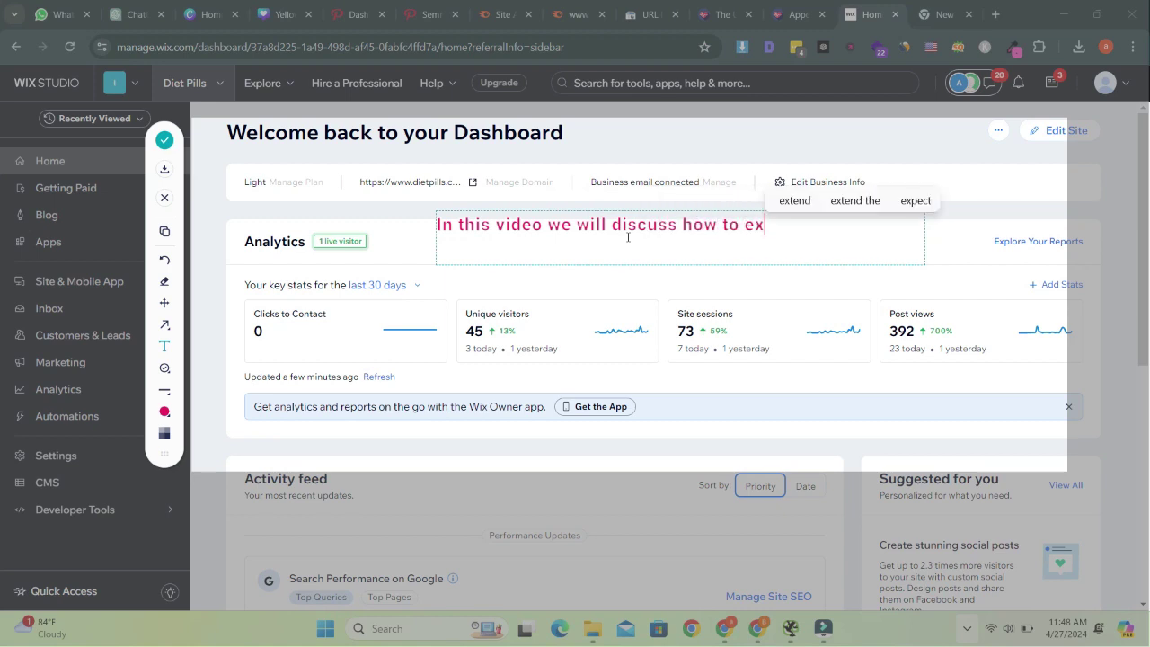
type("clude ")
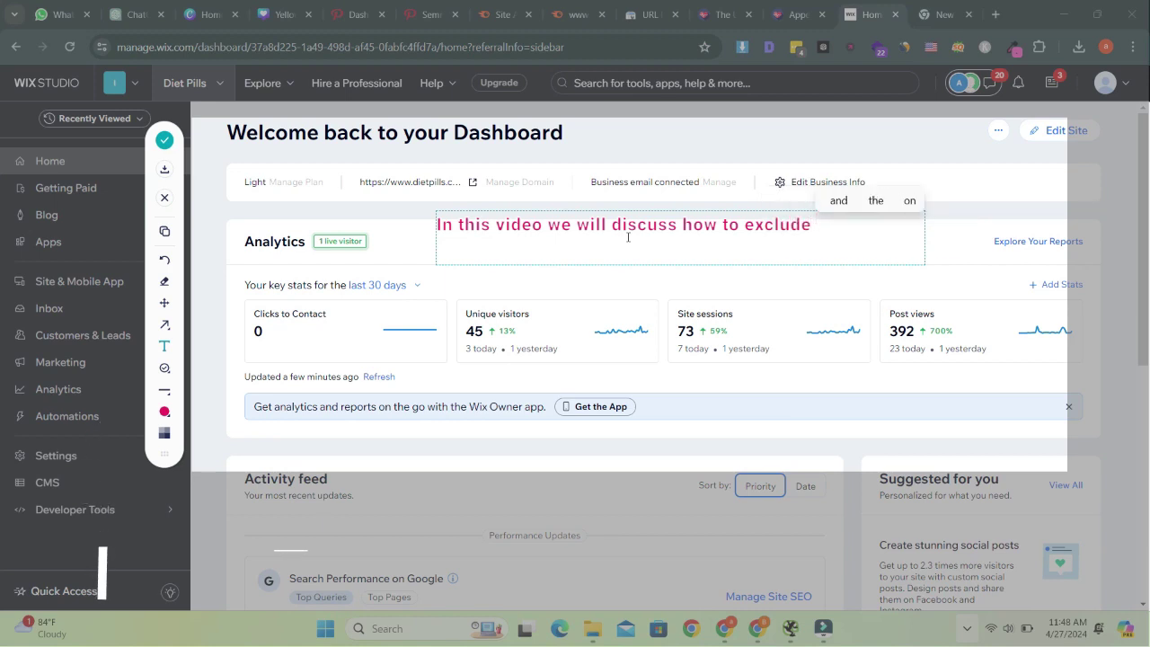
type("taga and c")
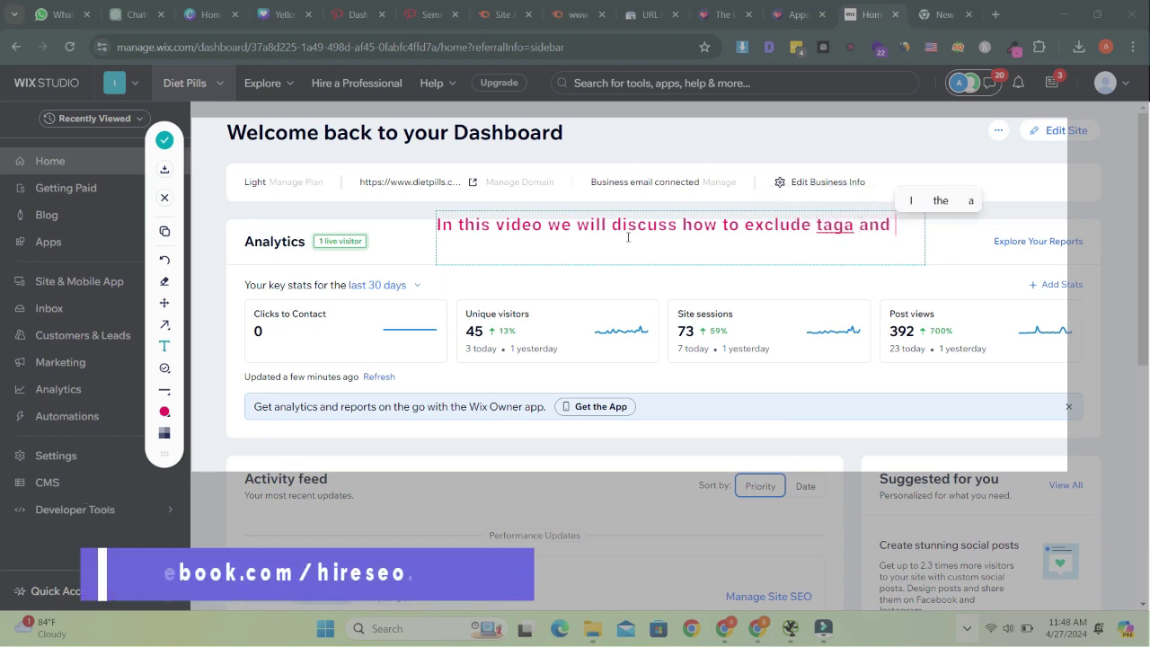
key("BackSpace")
key("BackSpace")
key("BackSpace")
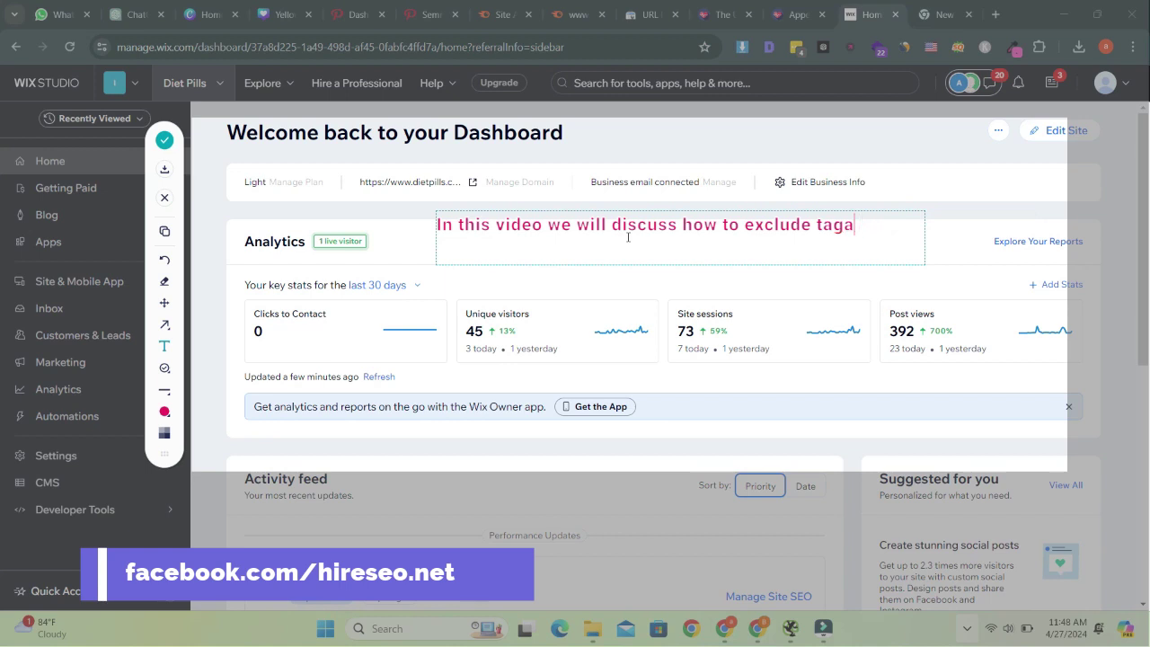
type("and catag")
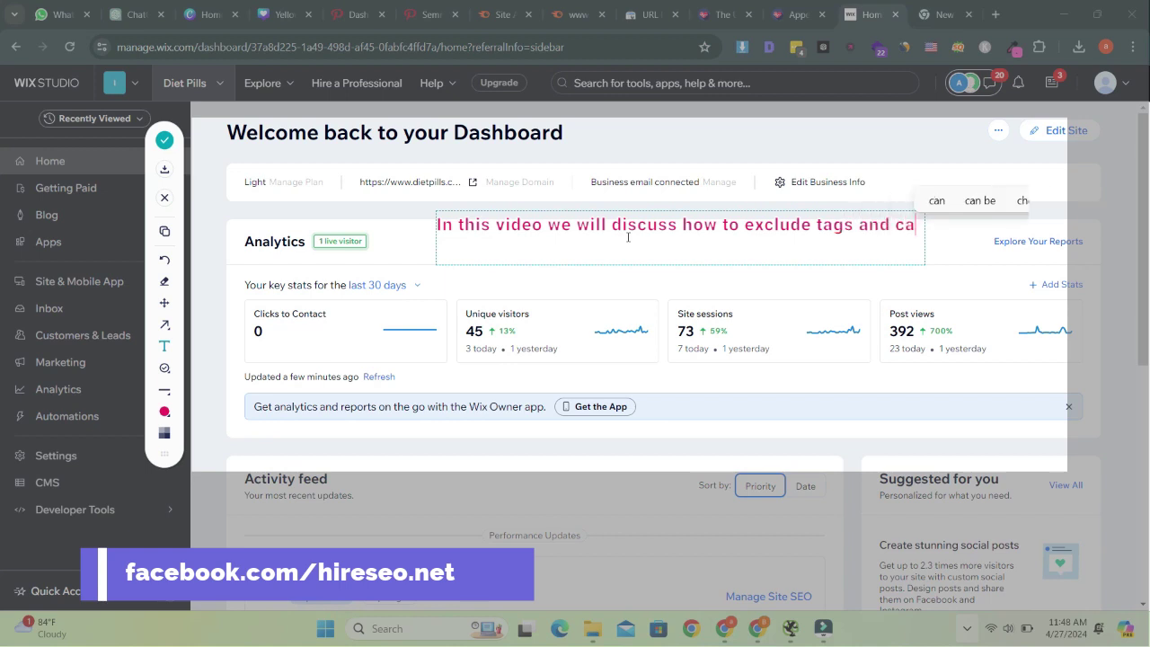
type("ory ")
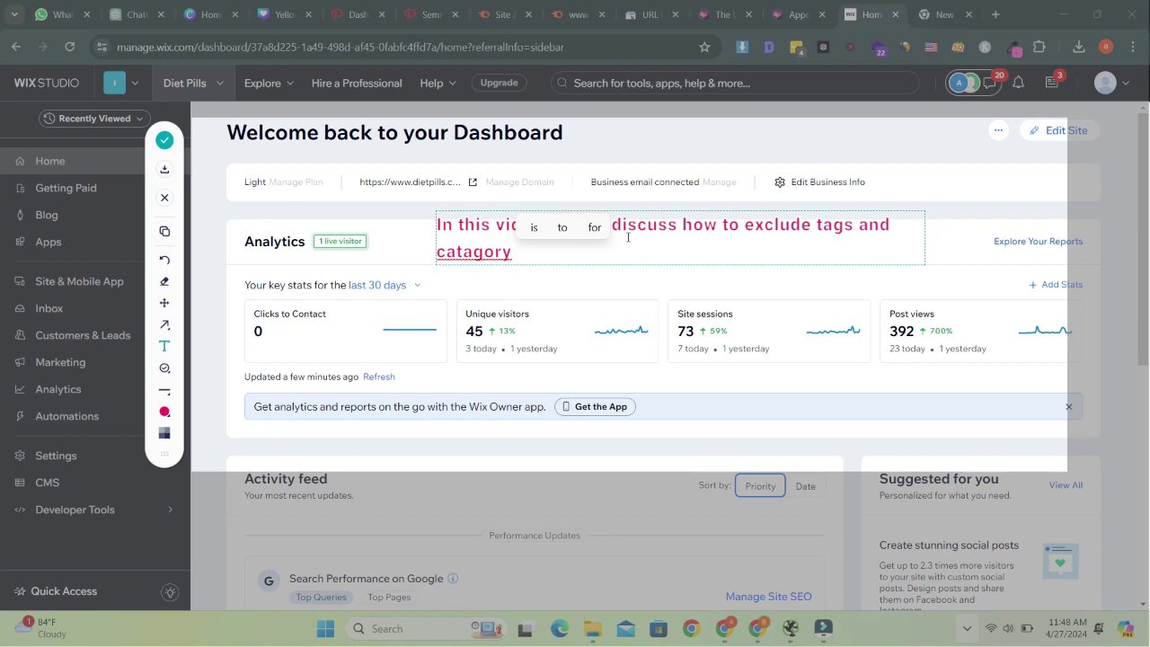
type("from ")
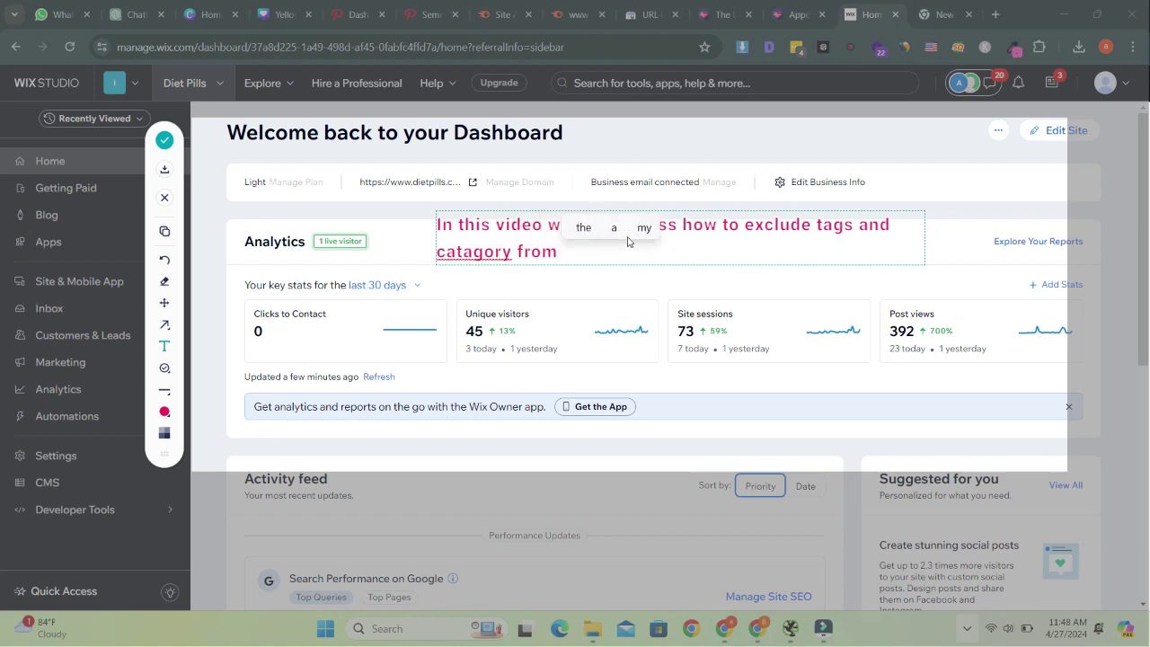
type("sitemap ")
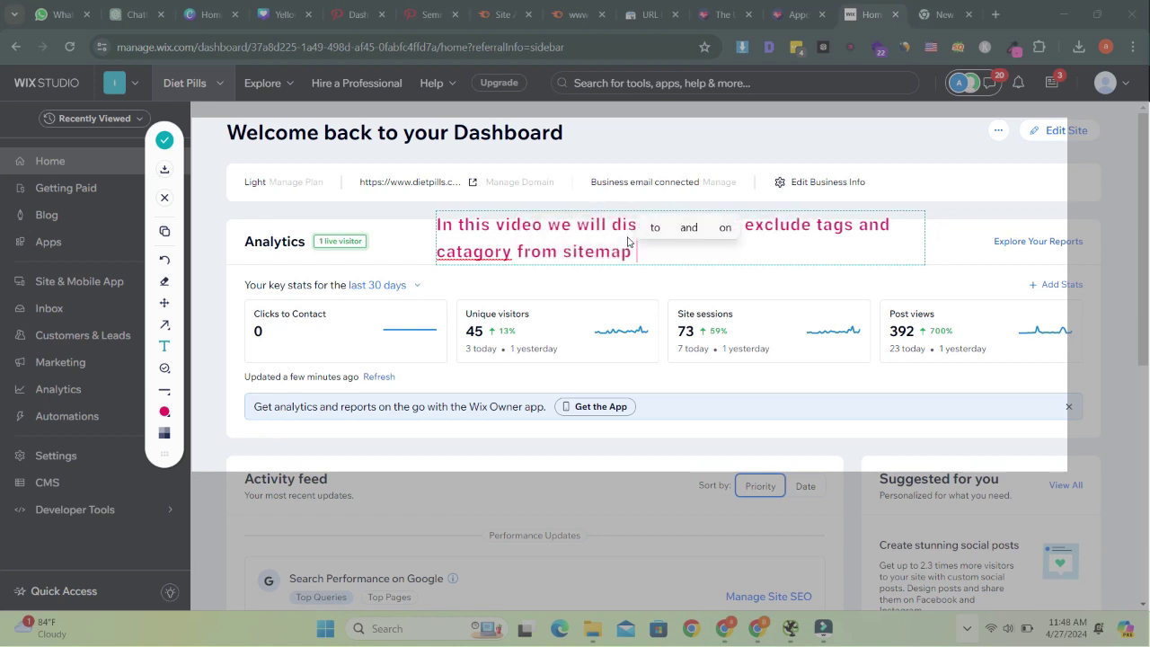
type("on wix")
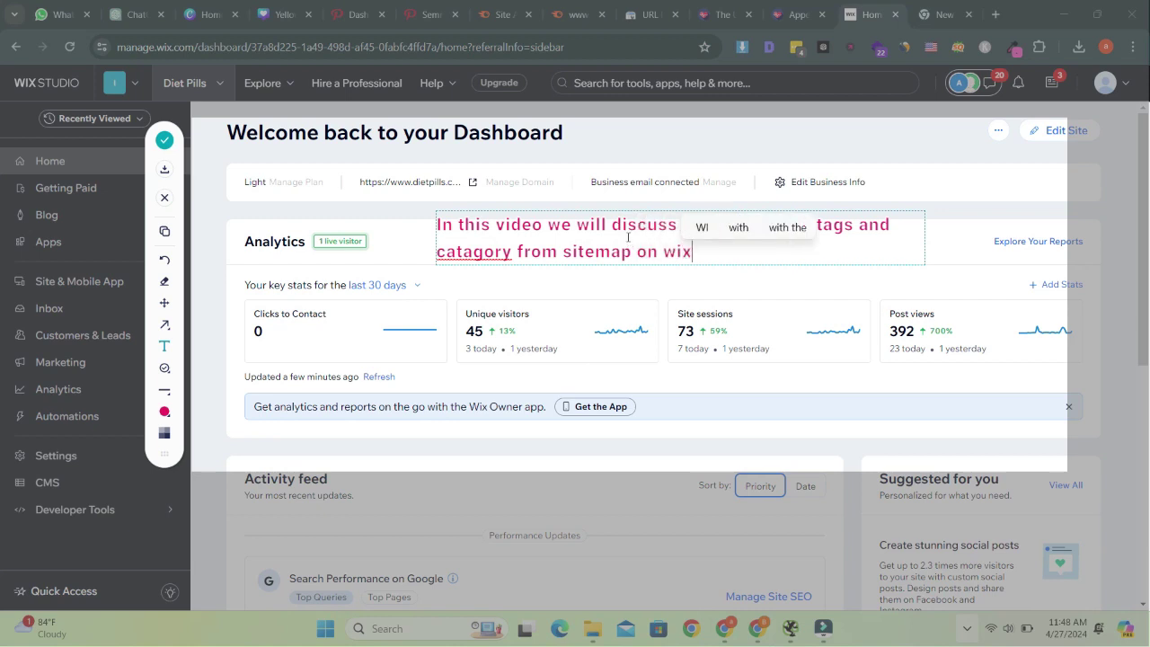
type(" website")
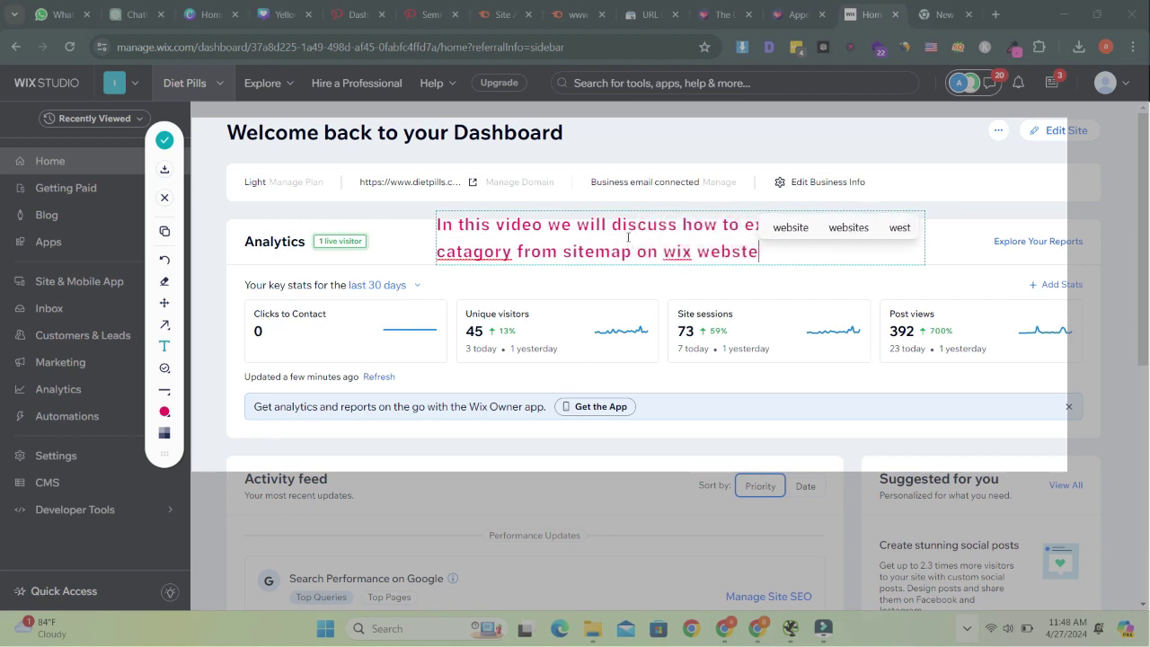
key("BackSpace")
key("BackSpace")
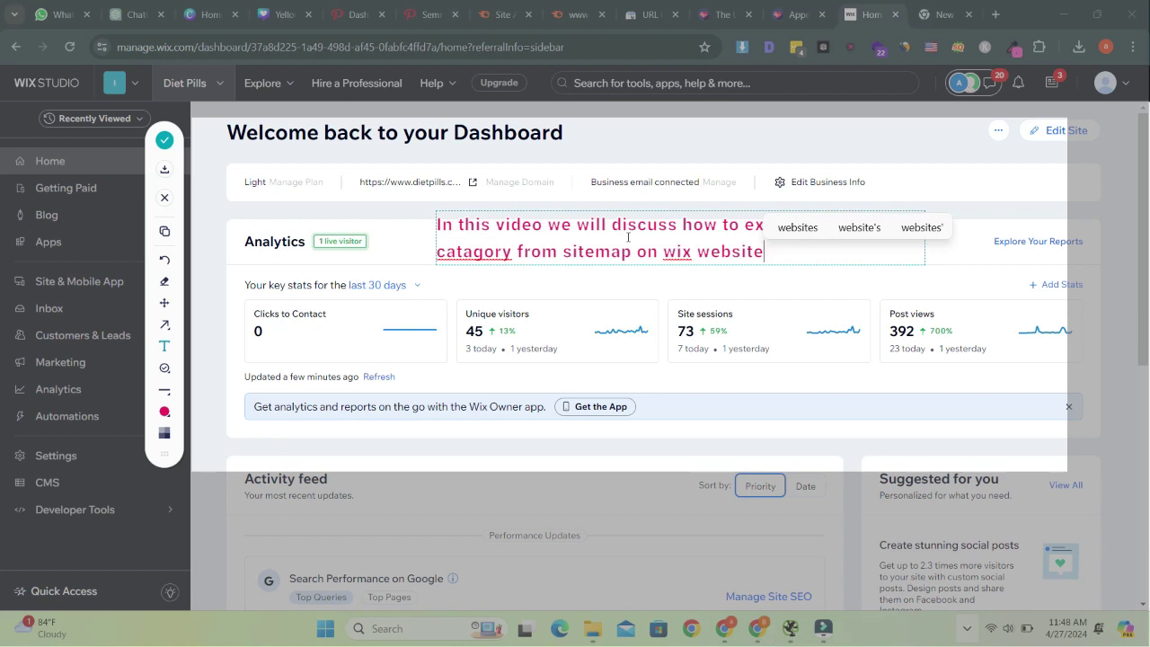
type(".")
- Add the line "lets do it" below a blank line in the annotation and close the screenshot overlay without saving
key("Return")
key("Return")
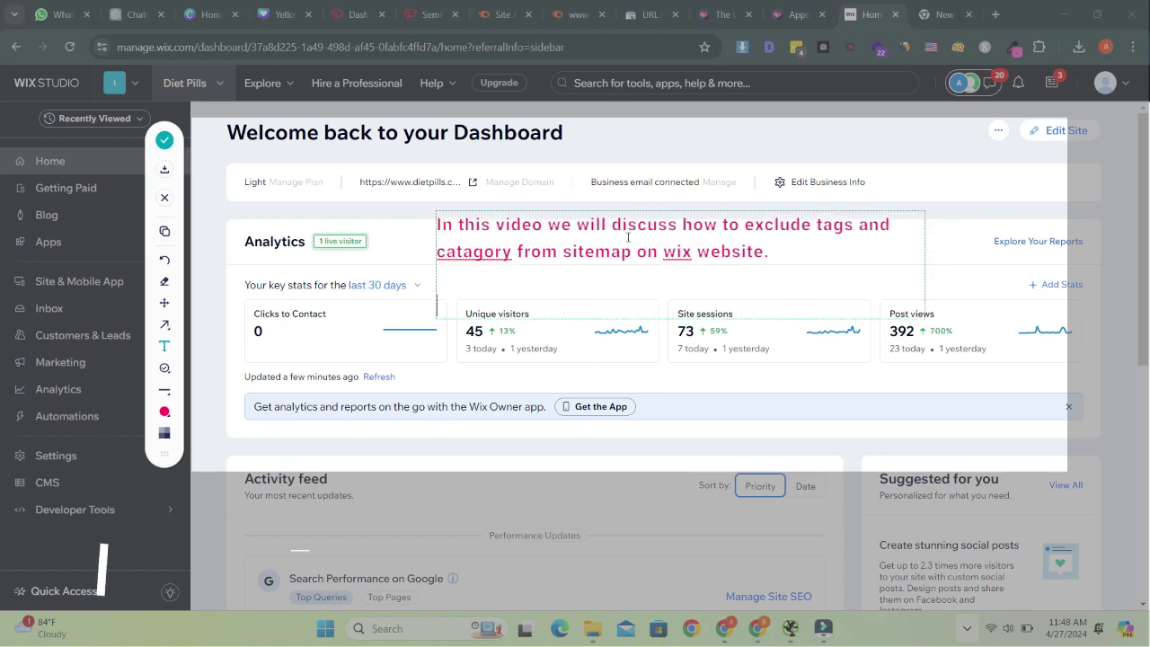
type("lets do it")
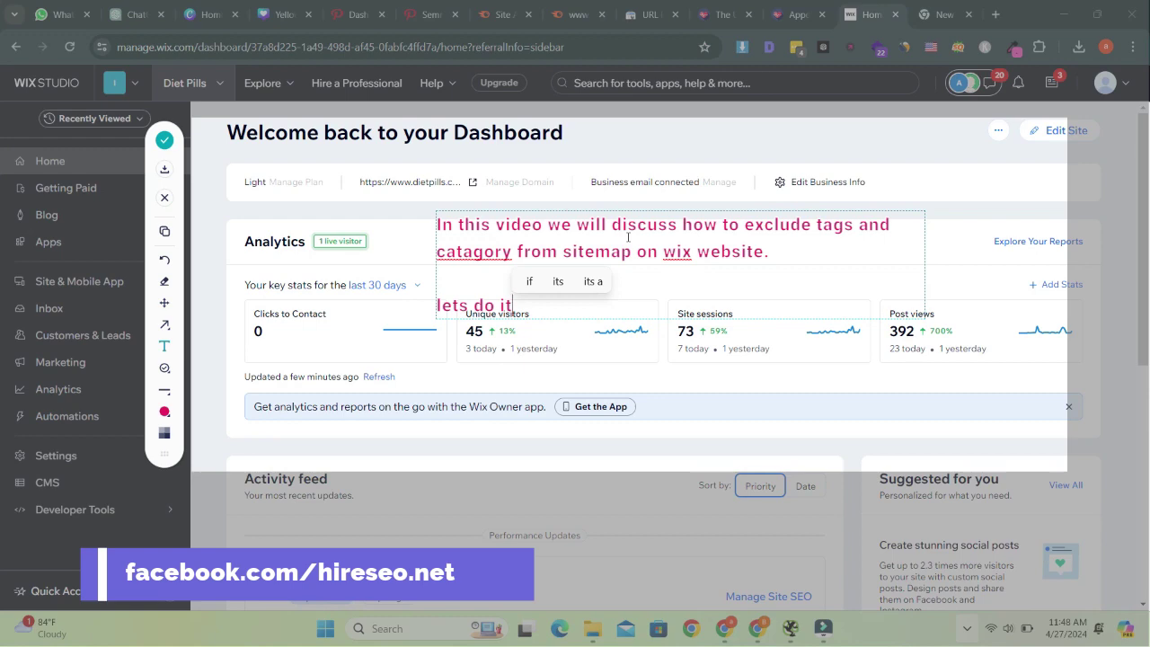
left_click(164, 198)
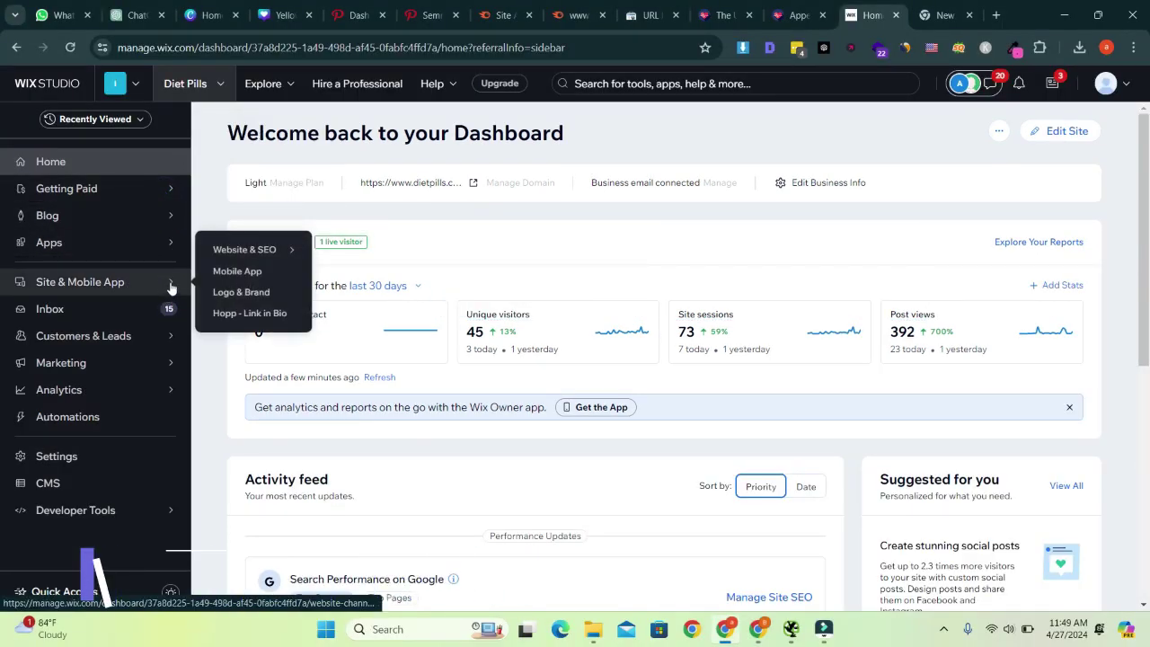
- Open the SEO Settings from the site's Website & SEO tools
mouse_move(231, 253)
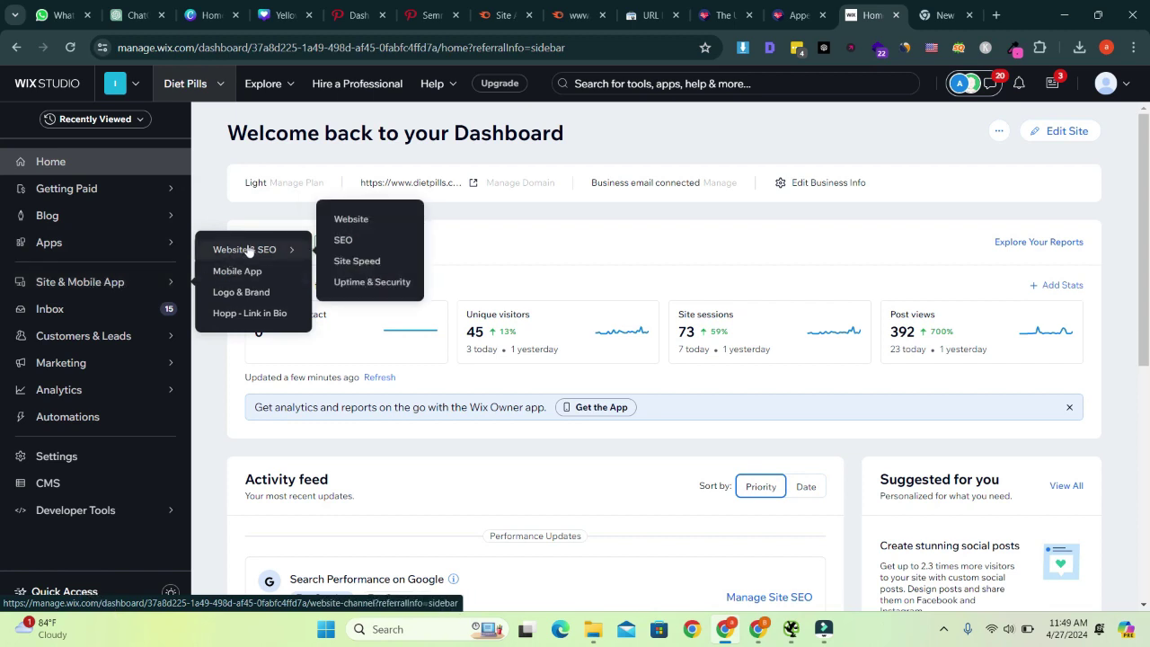
left_click(343, 240)
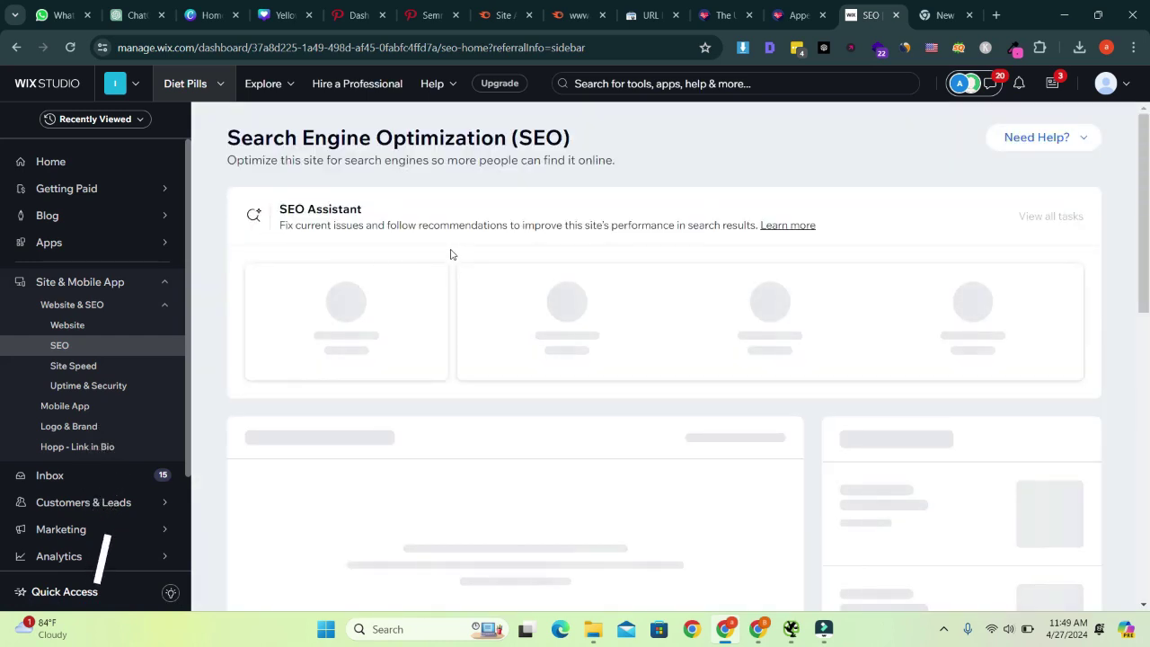
scroll(452, 255, "down", 10)
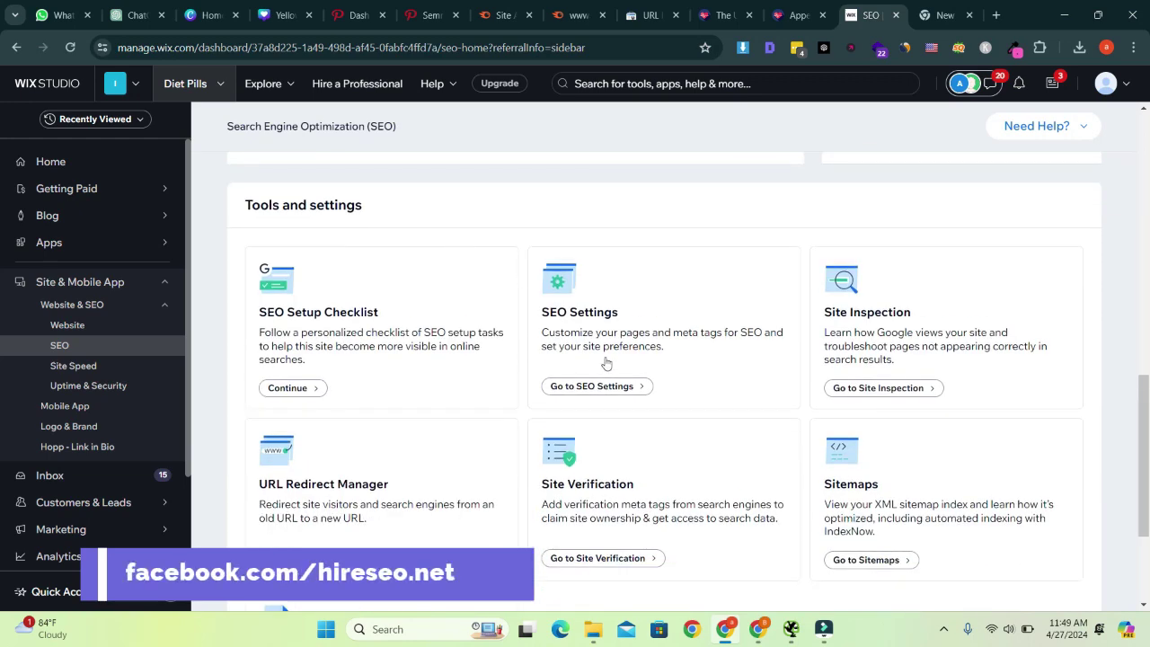
left_click(607, 388)
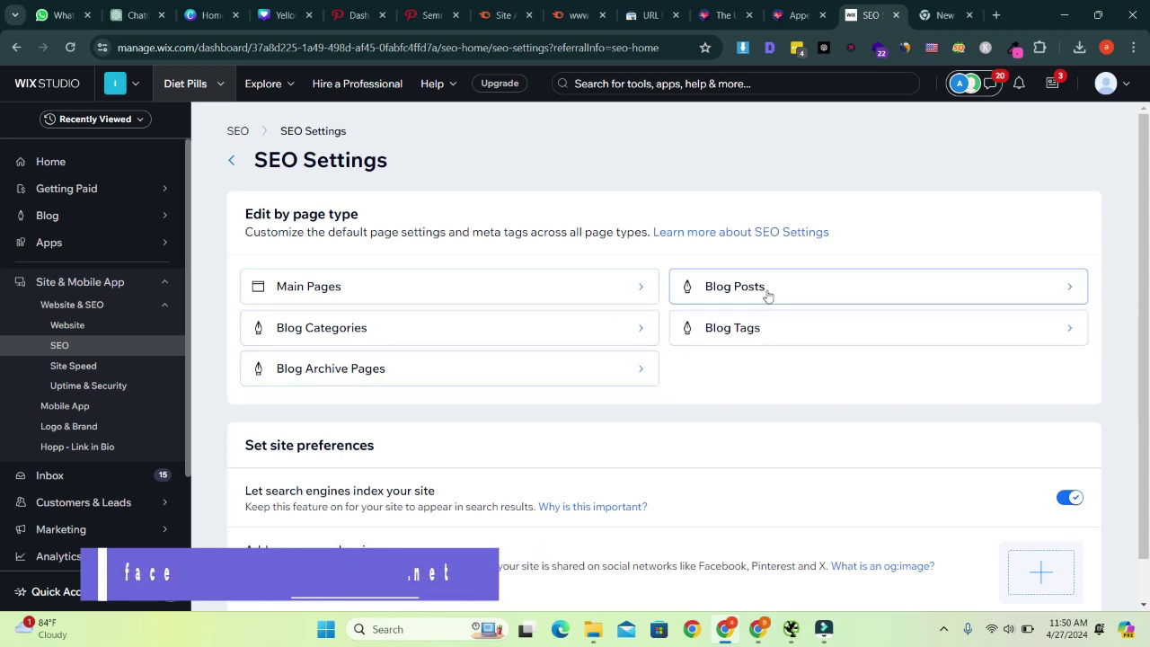
- Open the Basics & social share settings for Blog Categories and check the search engine indexing option
left_click(381, 332)
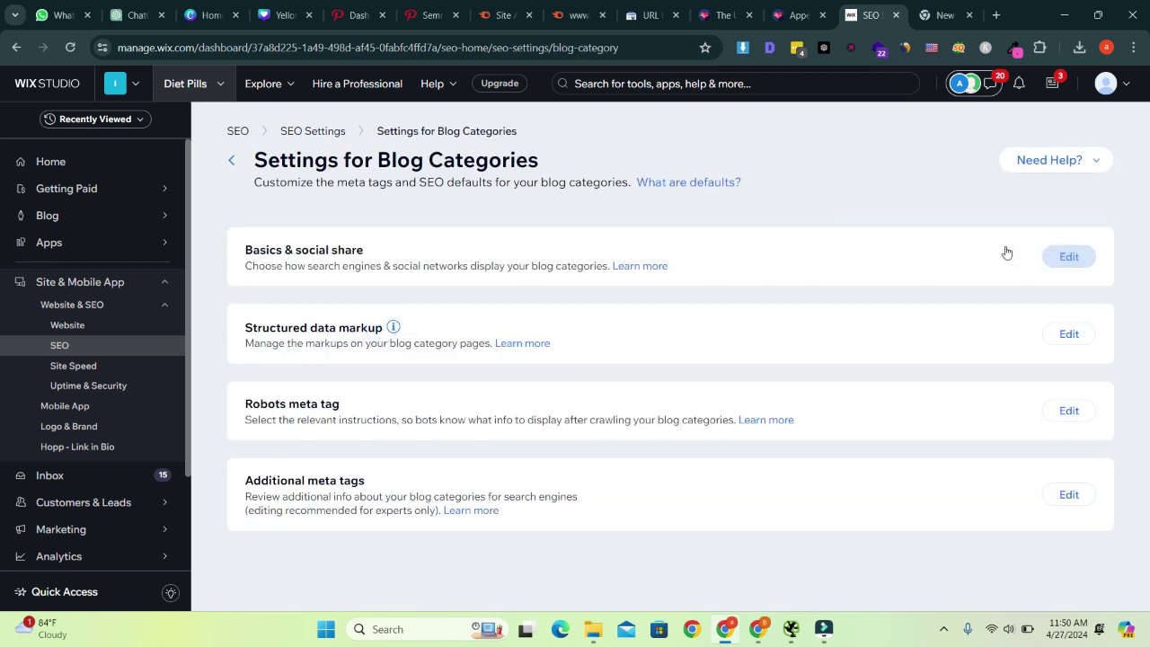
left_click(1069, 257)
scroll(373, 380, "down", 2)
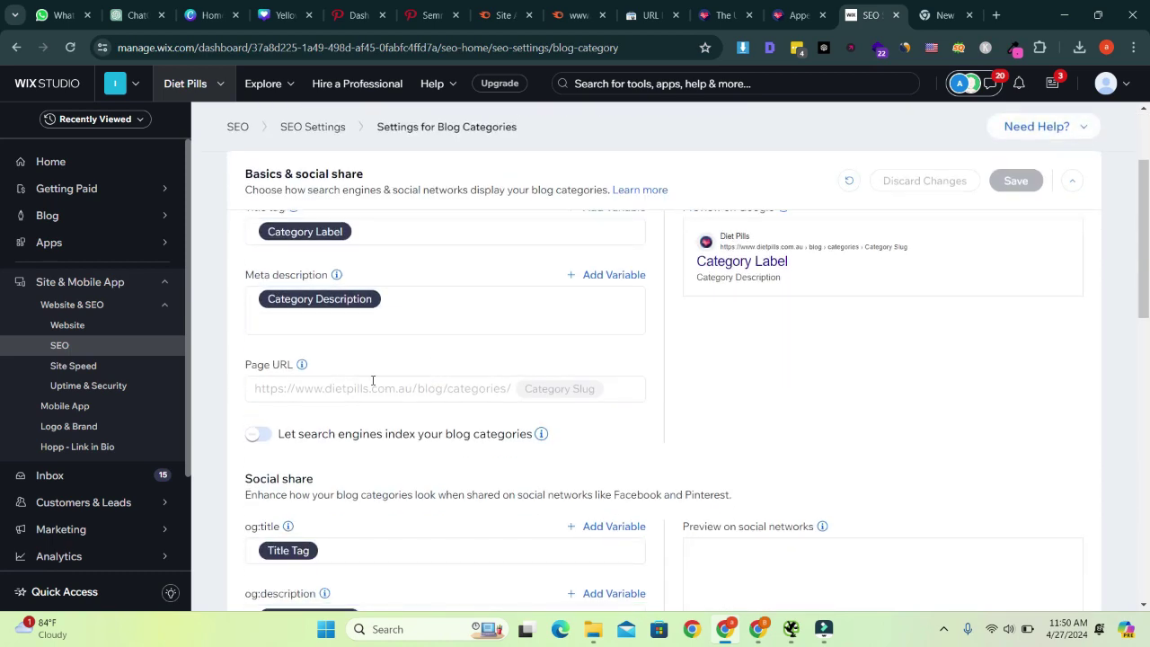
- Capture the settings area on screen and draw an arrow to the "Let search engines index your blog categories" toggle
key("Print")
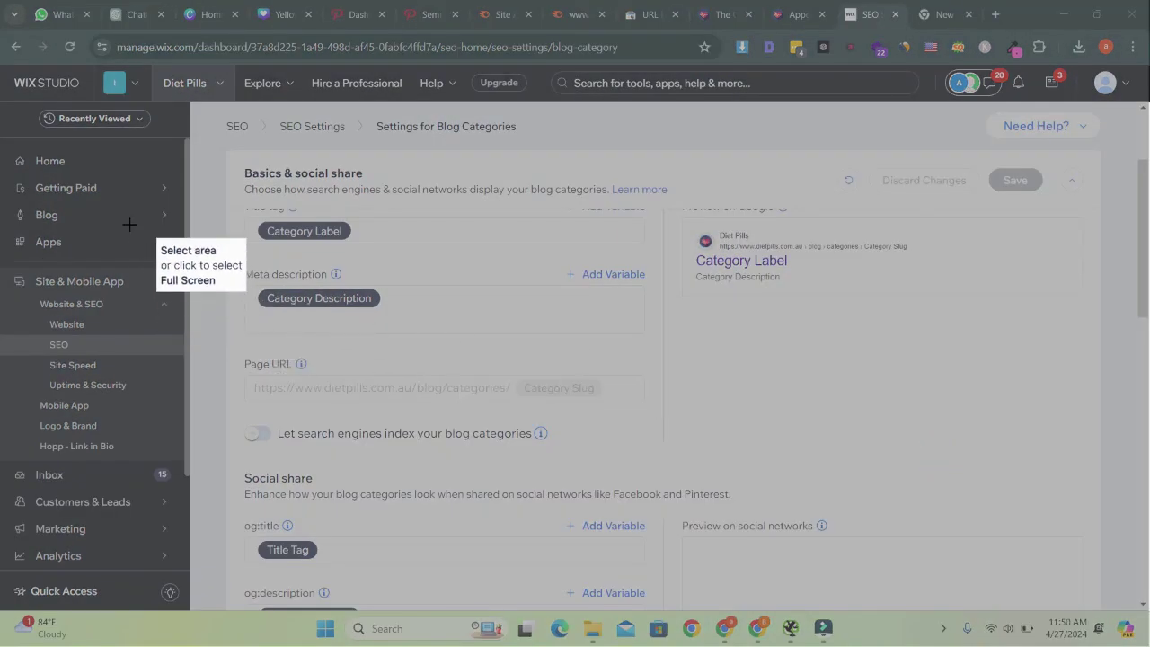
mouse_move(108, 186)
left_mouse_down()
mouse_move(290, 375)
mouse_move(697, 525)
left_mouse_up()
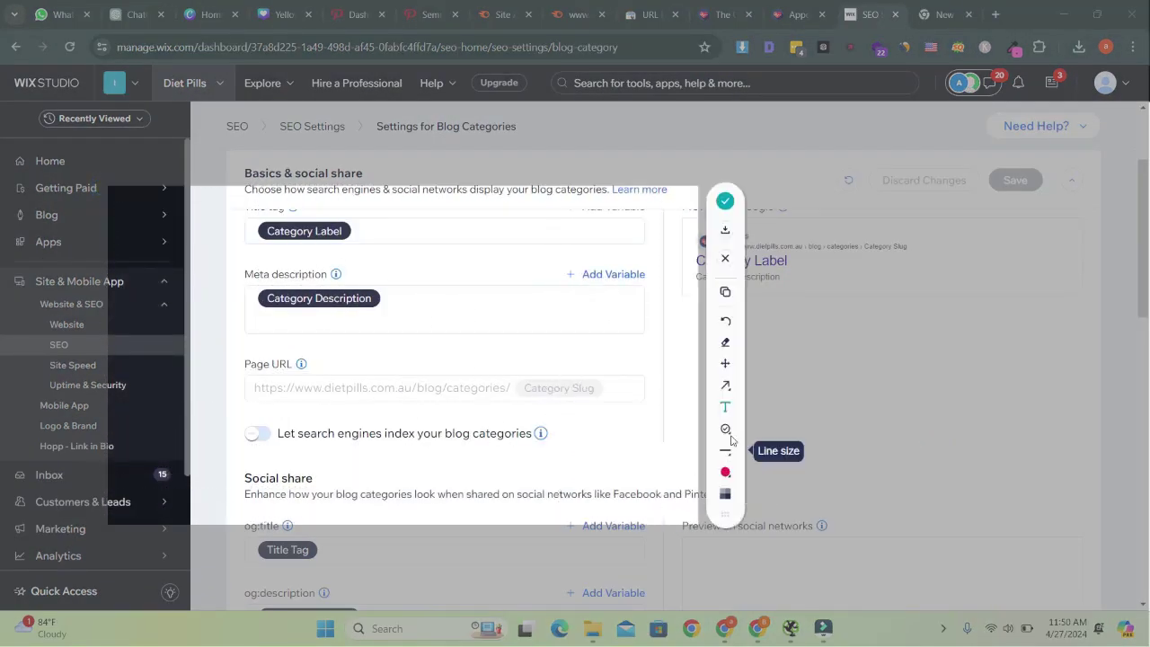
left_click(726, 386)
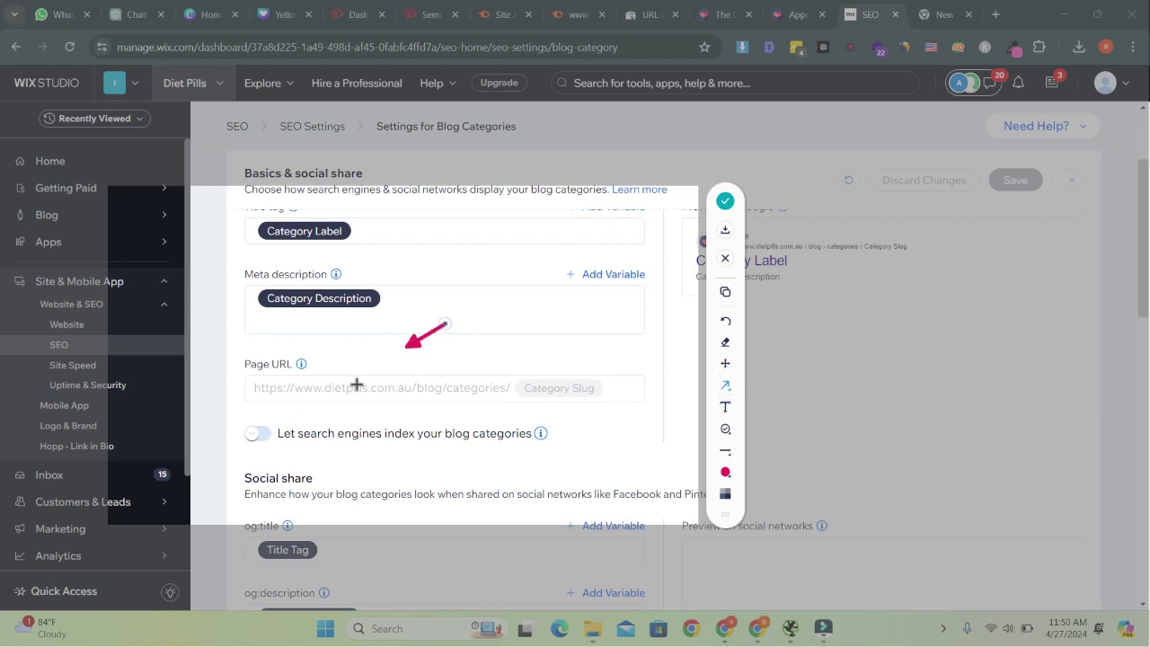
left_click_drag(356, 385, 274, 411)
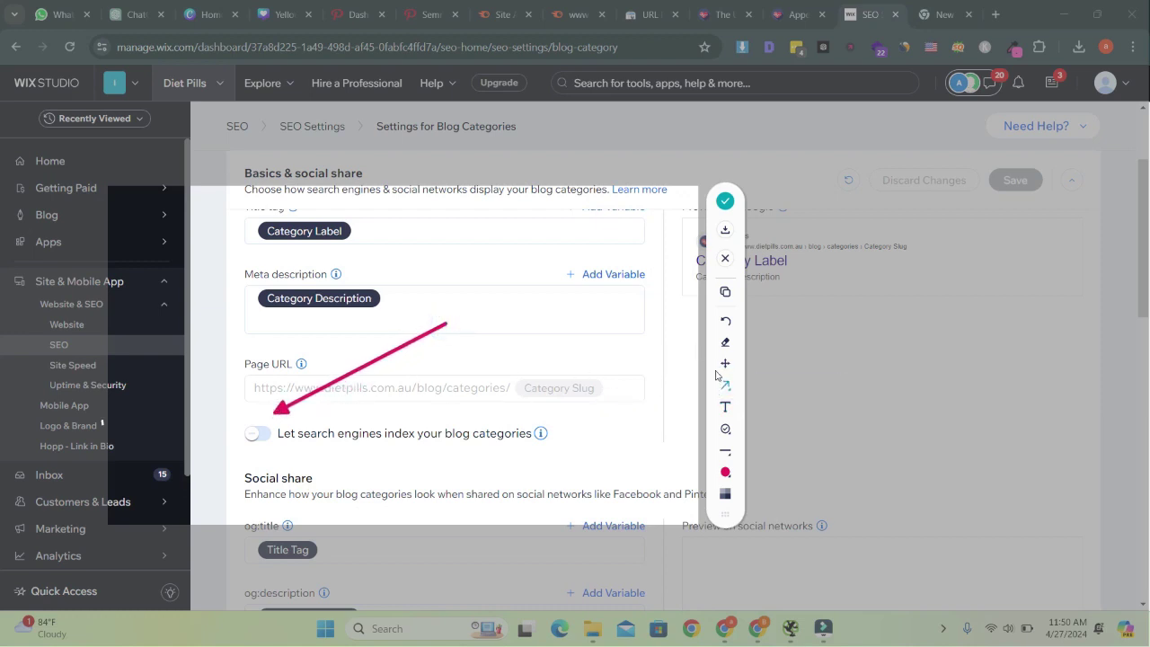
- Add the text note "Turn off this option" beside the arrow and close the screenshot overlay without saving
left_click(726, 411)
left_click(483, 302)
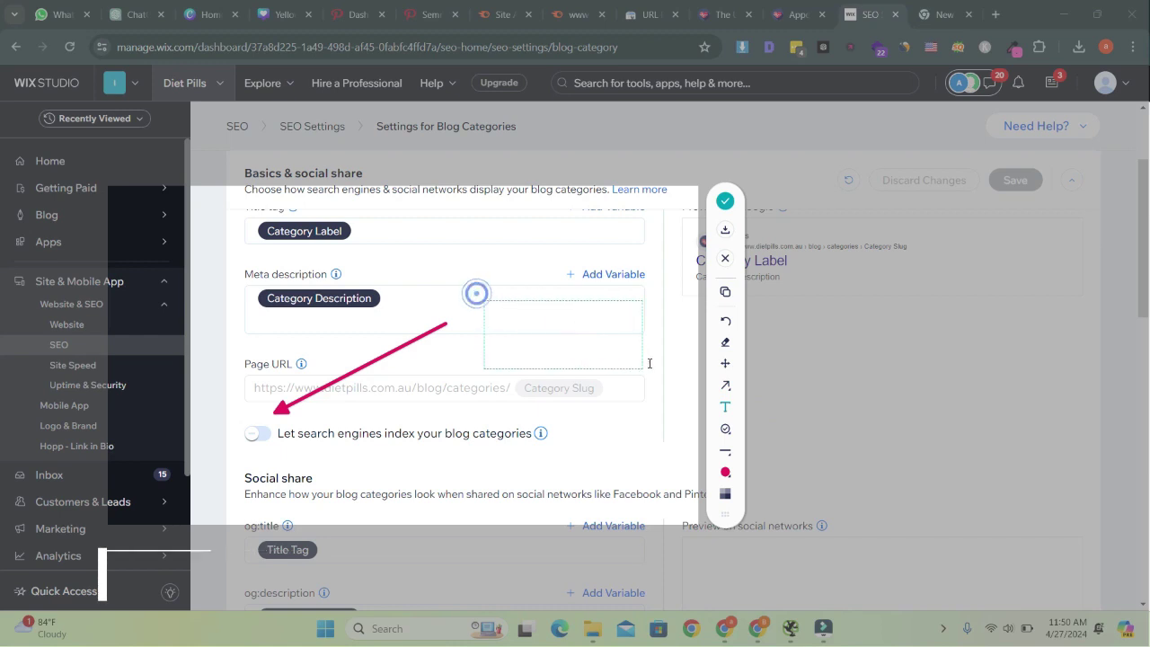
type("Tu")
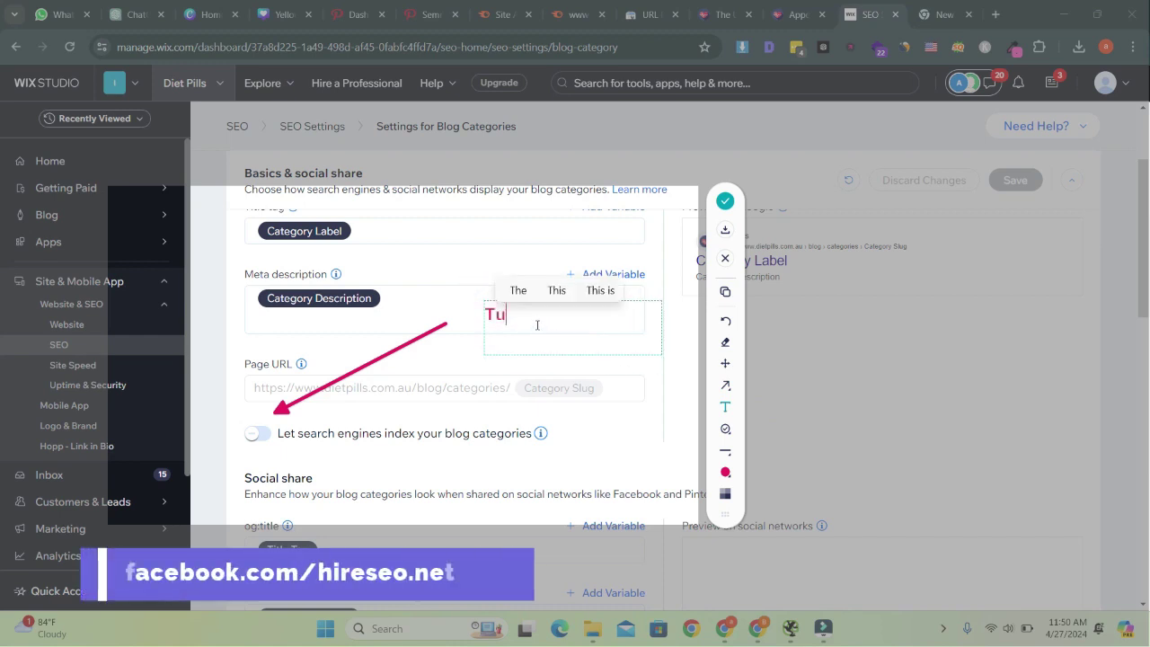
type("rn off")
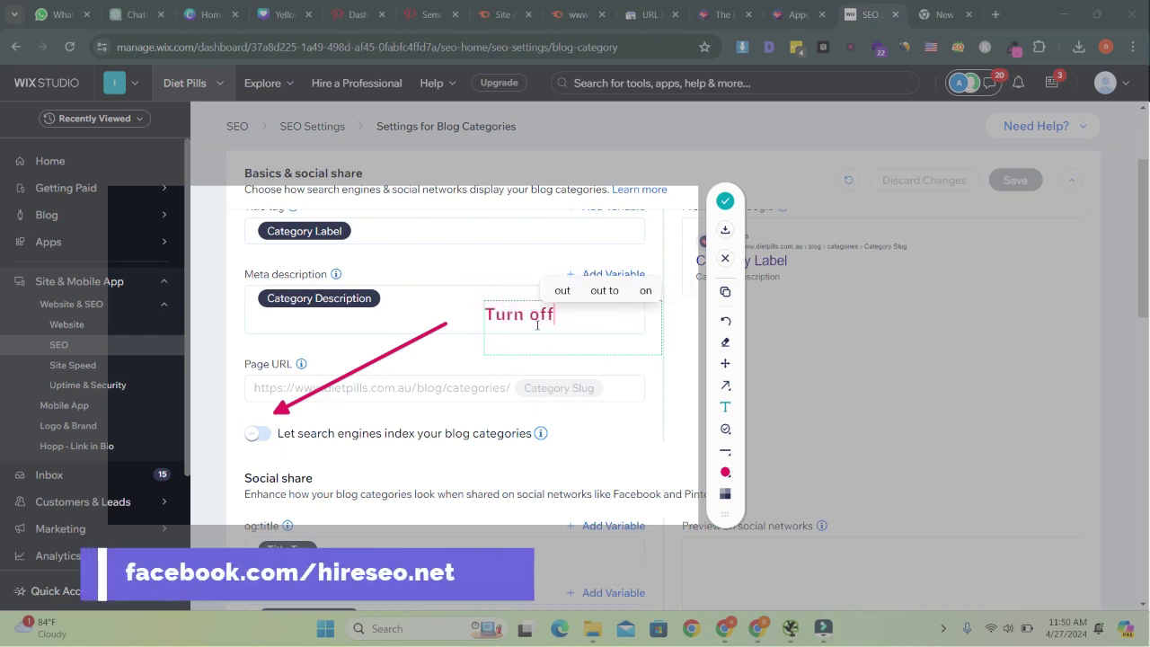
type(" this opt")
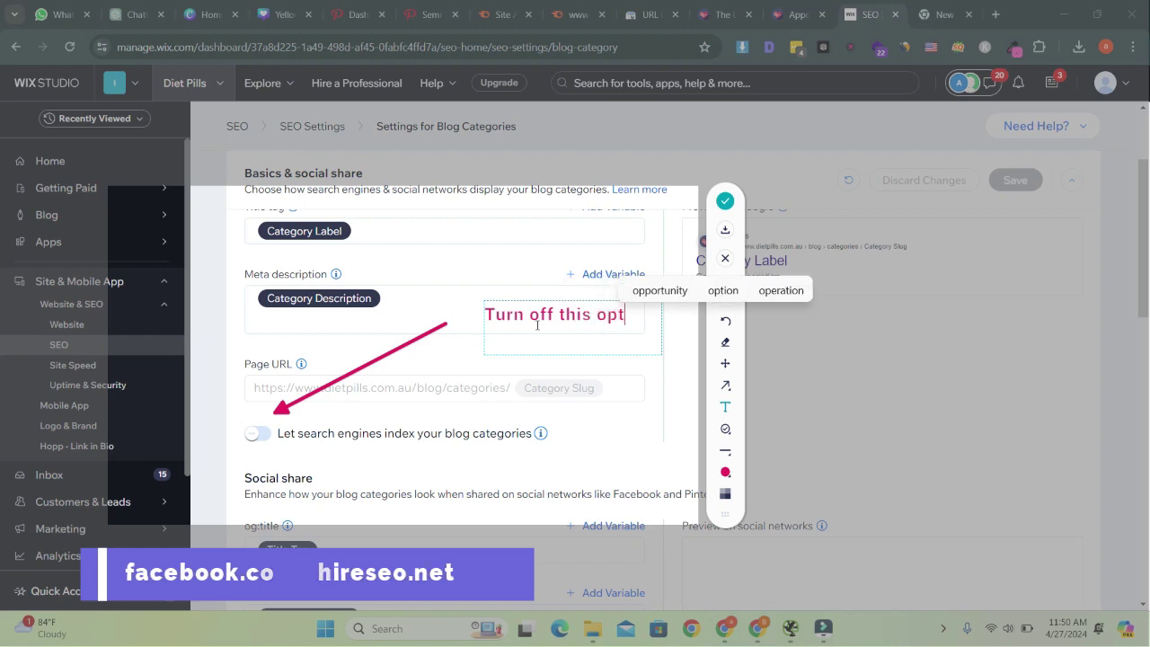
type("ion")
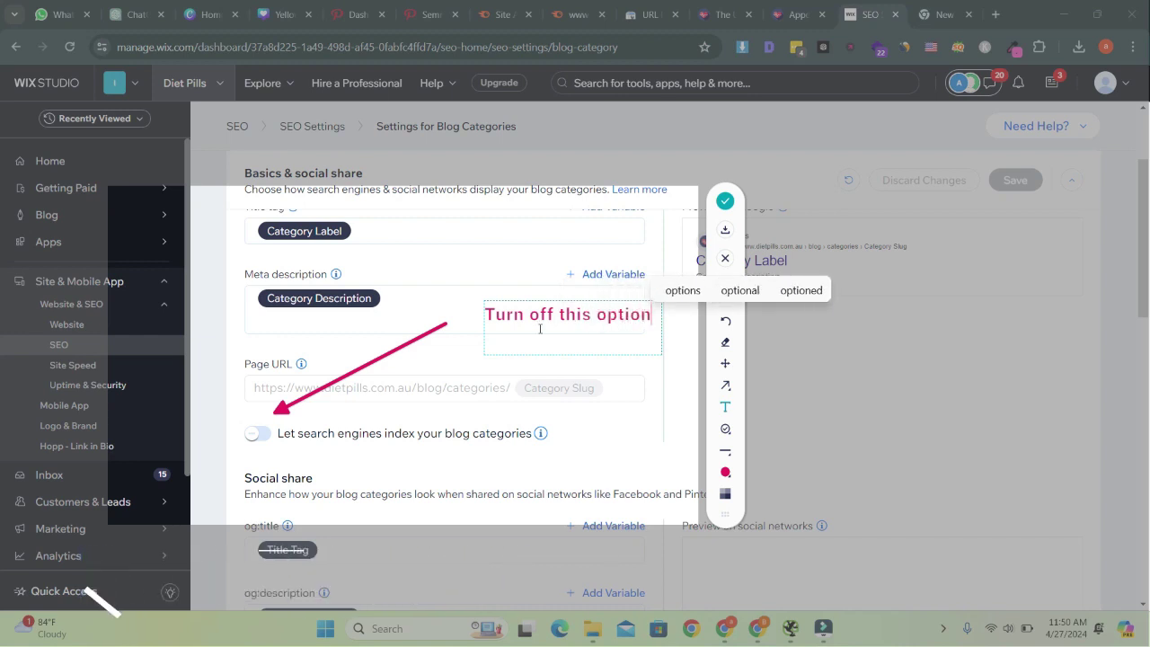
left_click(723, 260)
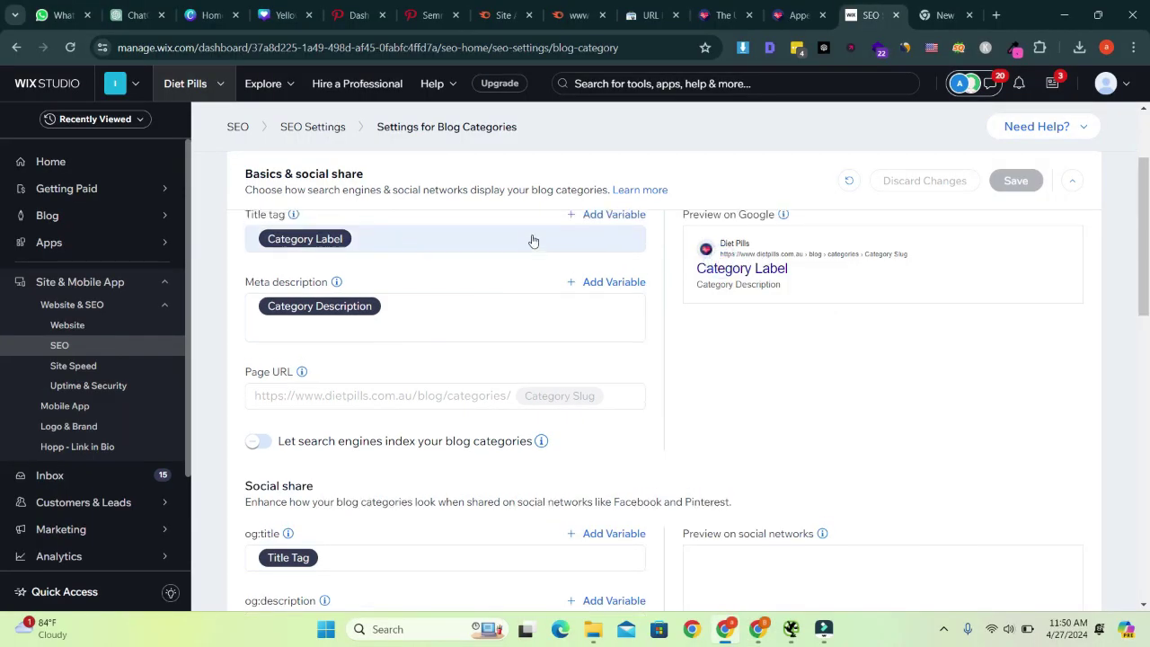
- Return to SEO Settings, reopen Blog Categories, and open its Robots meta tag options for editing
scroll(533, 240, "up", 2)
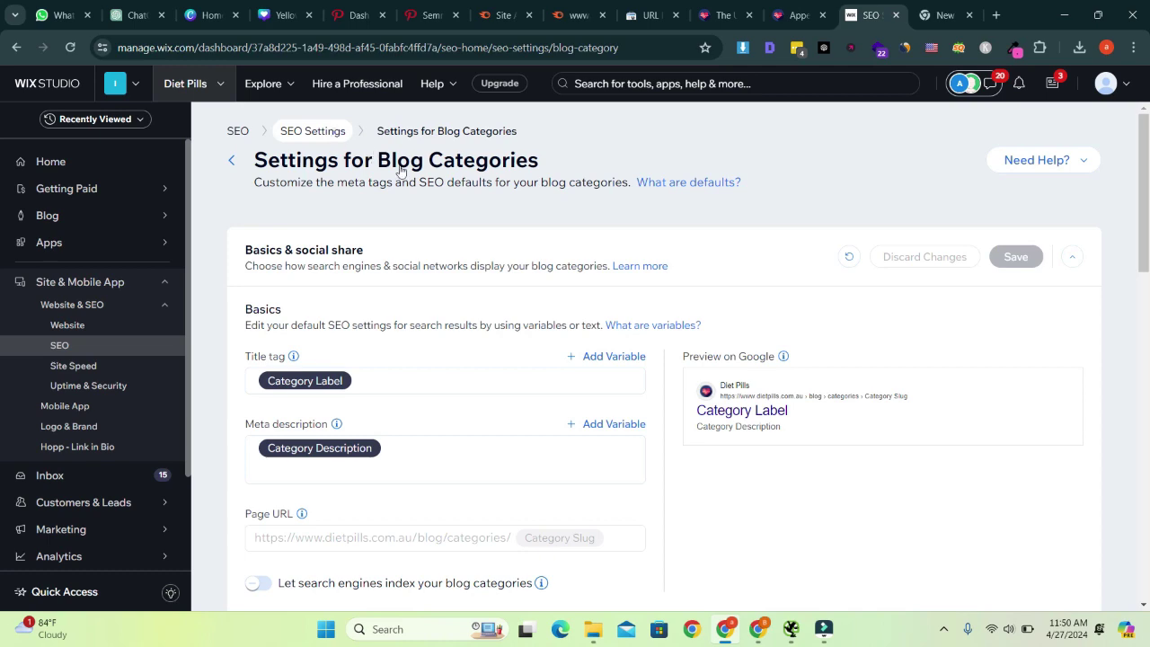
left_click(316, 130)
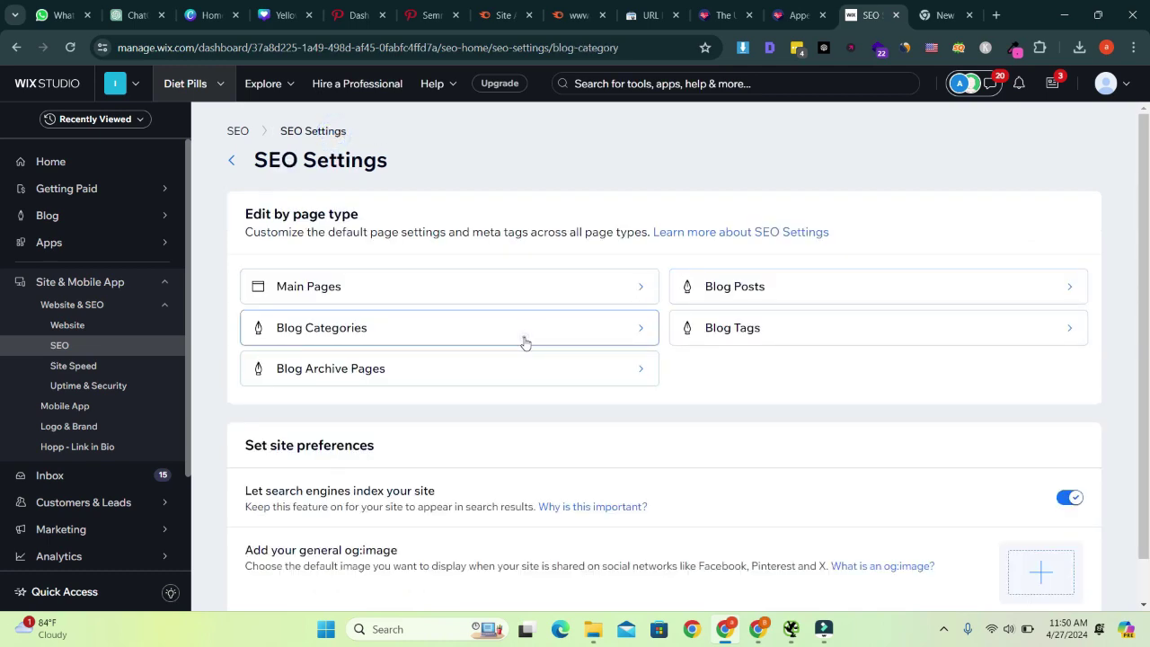
left_click(526, 343)
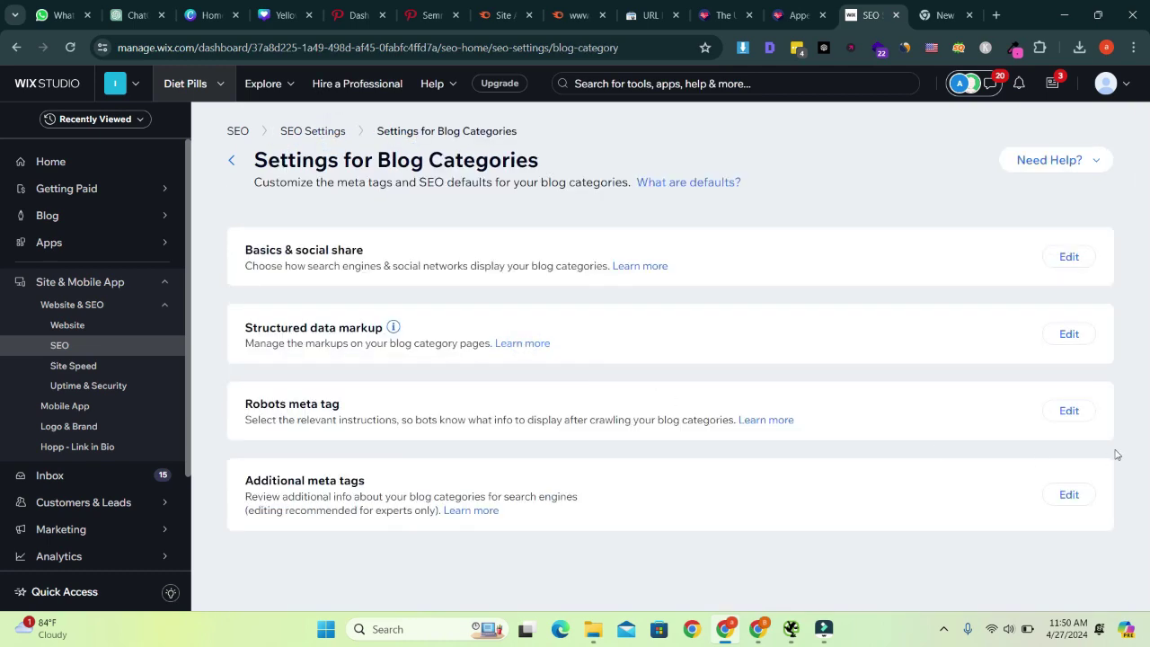
left_click(1068, 410)
scroll(818, 433, "down", 1)
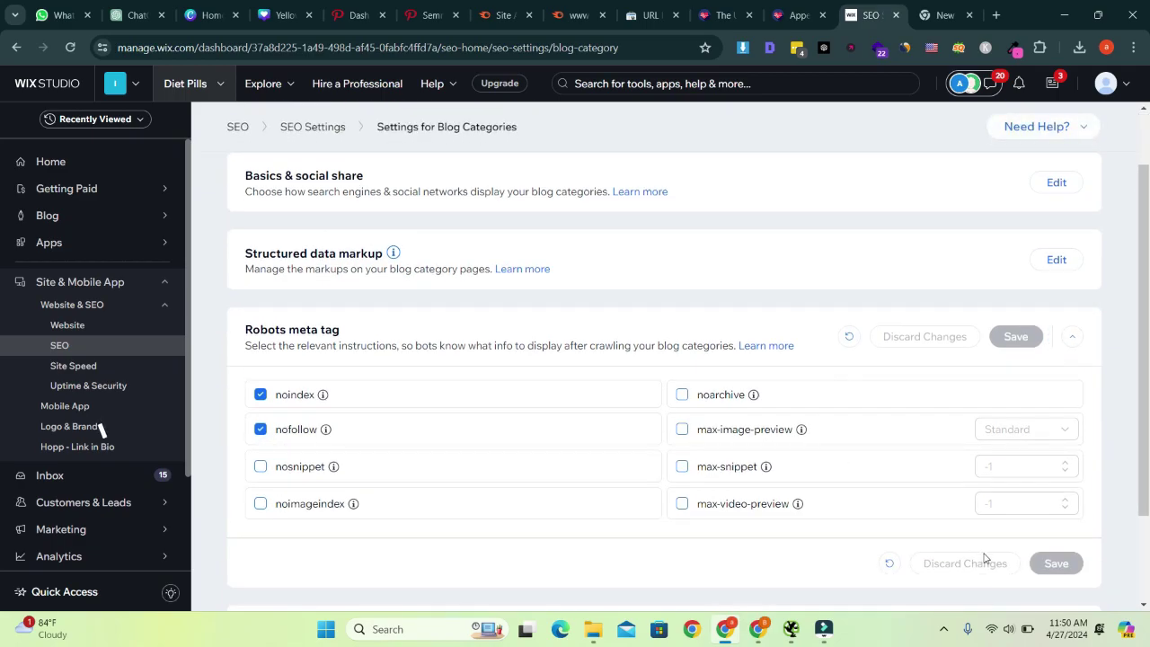
- Capture the Robots meta tag area on screen and draw arrows to the noindex and nofollow options
key("Print")
mouse_move(140, 226)
left_mouse_down()
mouse_move(477, 506)
mouse_move(685, 535)
left_mouse_up()
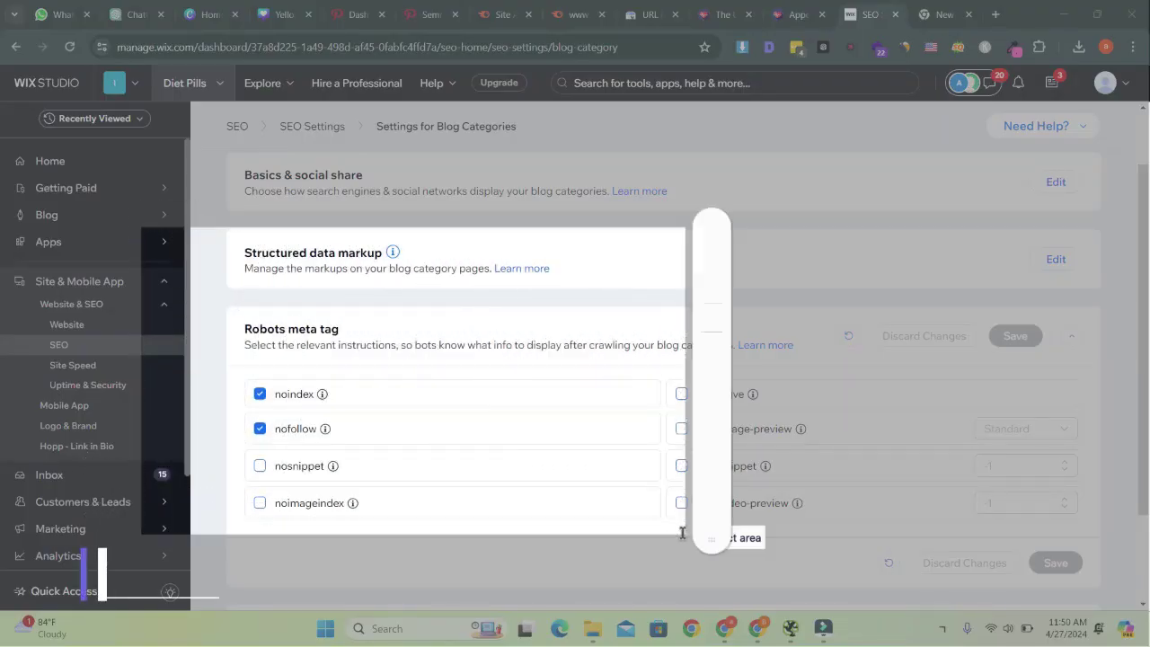
left_click(712, 412)
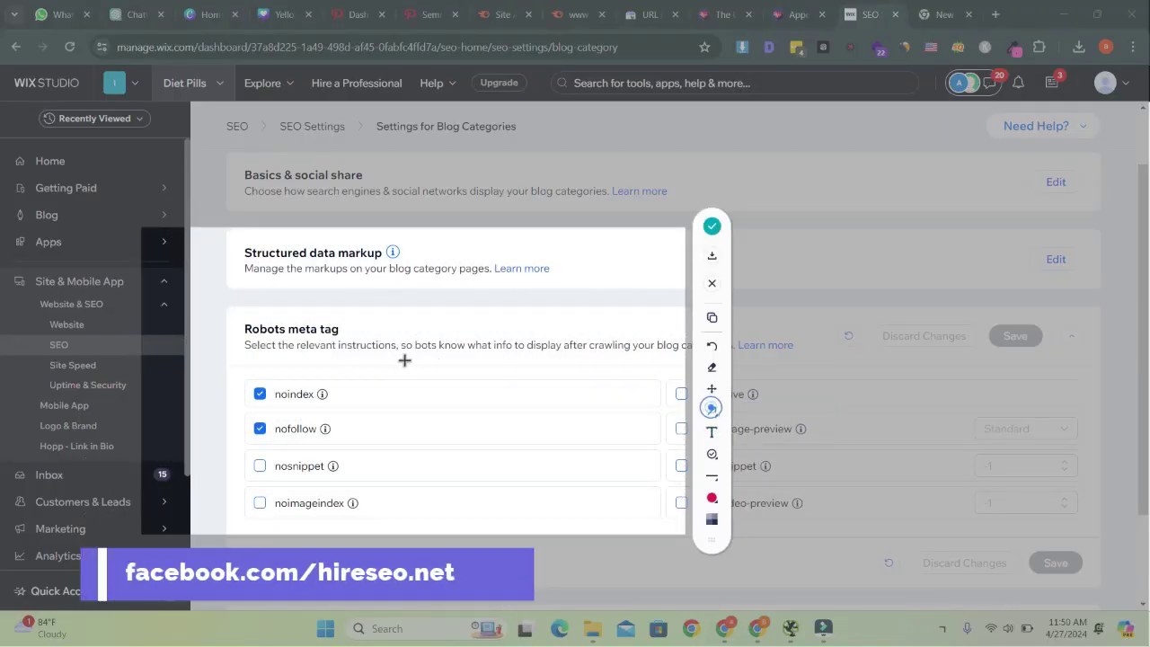
mouse_move(494, 397)
left_mouse_down()
mouse_move(353, 398)
mouse_move(347, 428)
left_mouse_up()
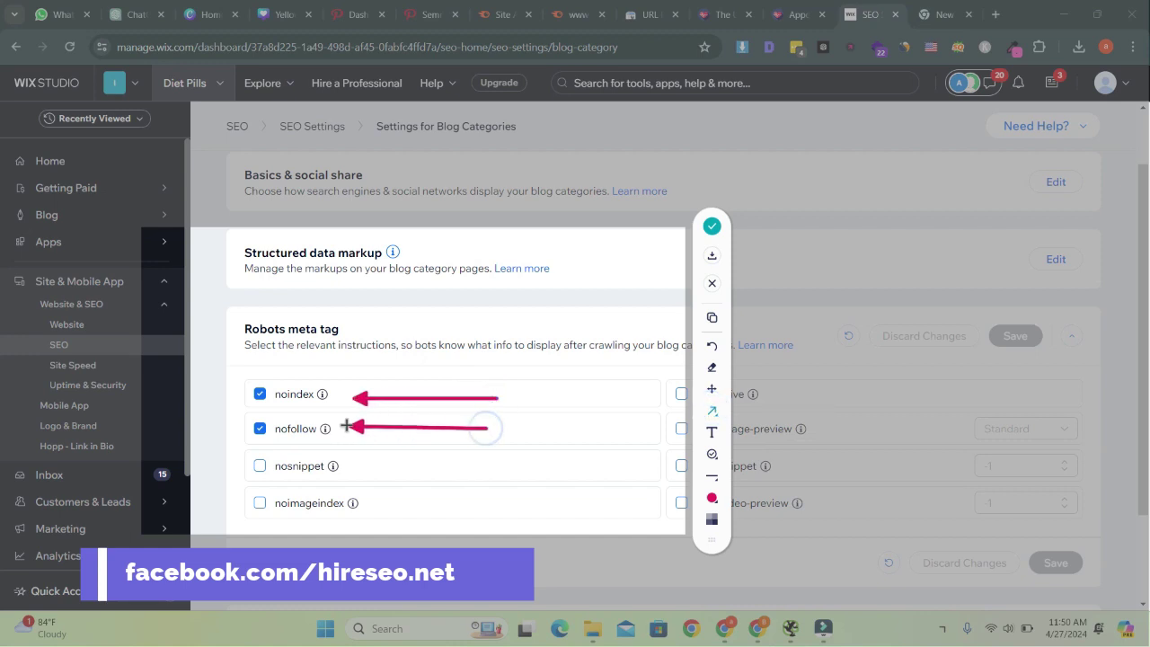
- Add the text note "also checkmark it both Ok? Now same as well as tags" above the arrows and close the screenshot overlay without saving
left_click(709, 441)
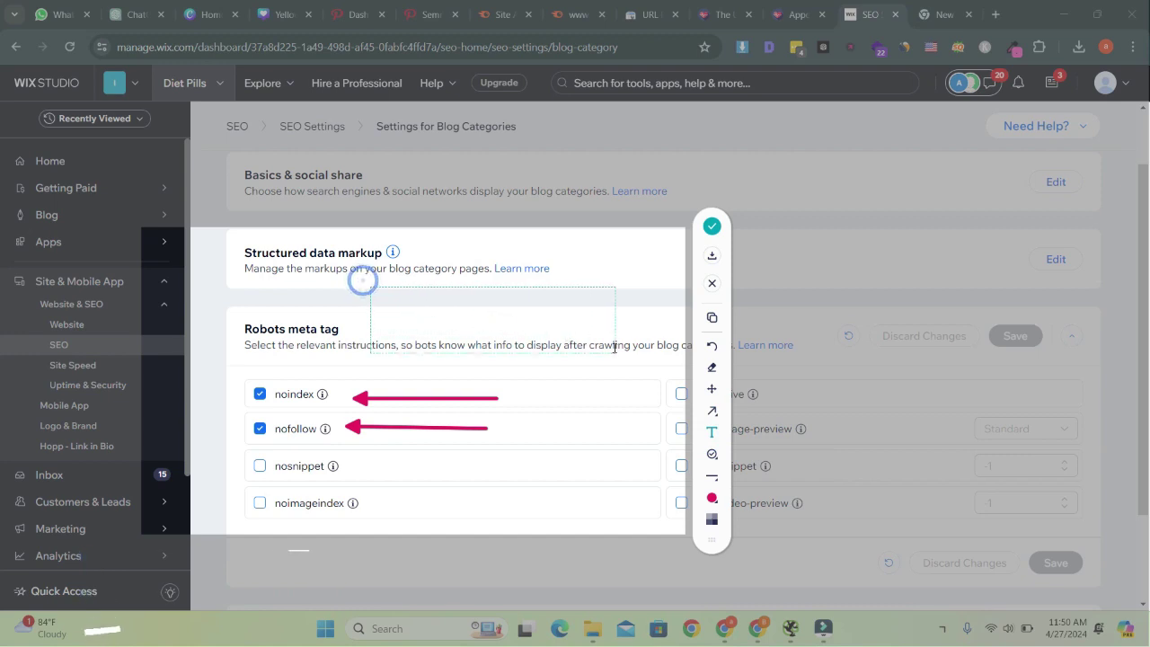
left_click(370, 289)
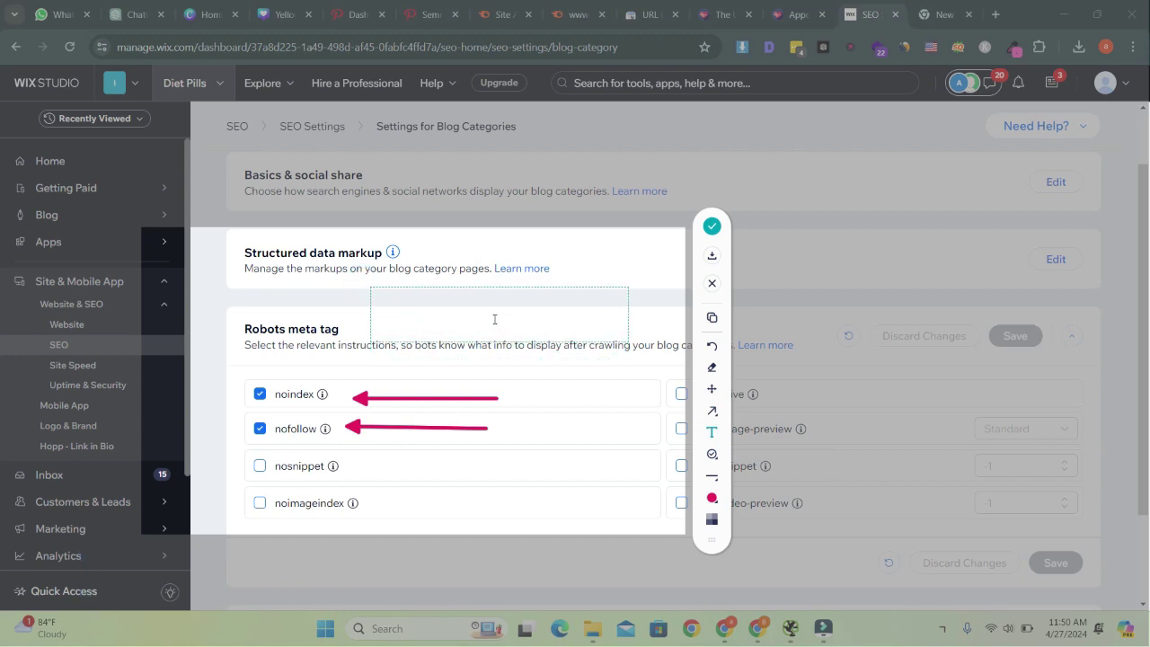
type("also chec")
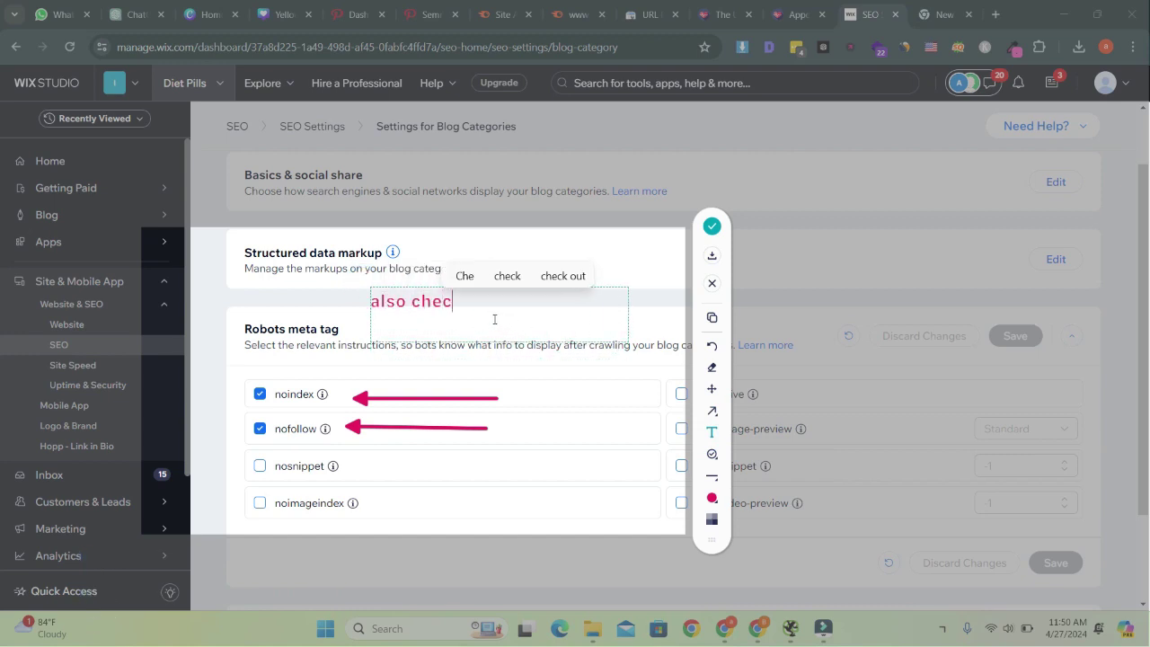
type("kmark it ")
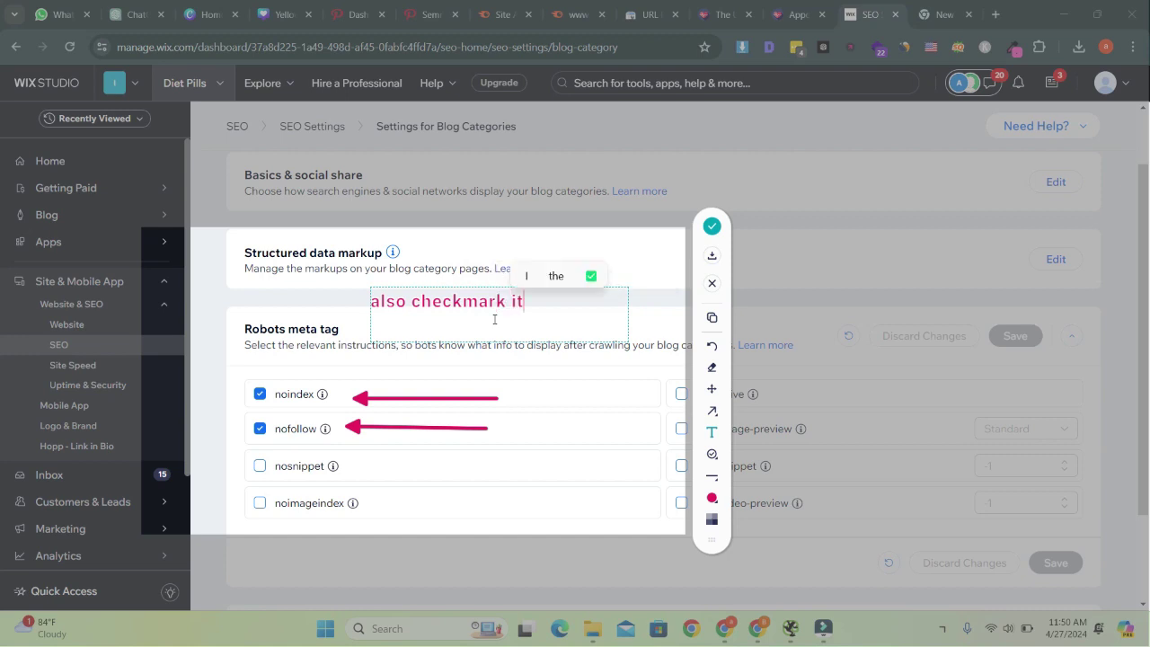
type("bot")
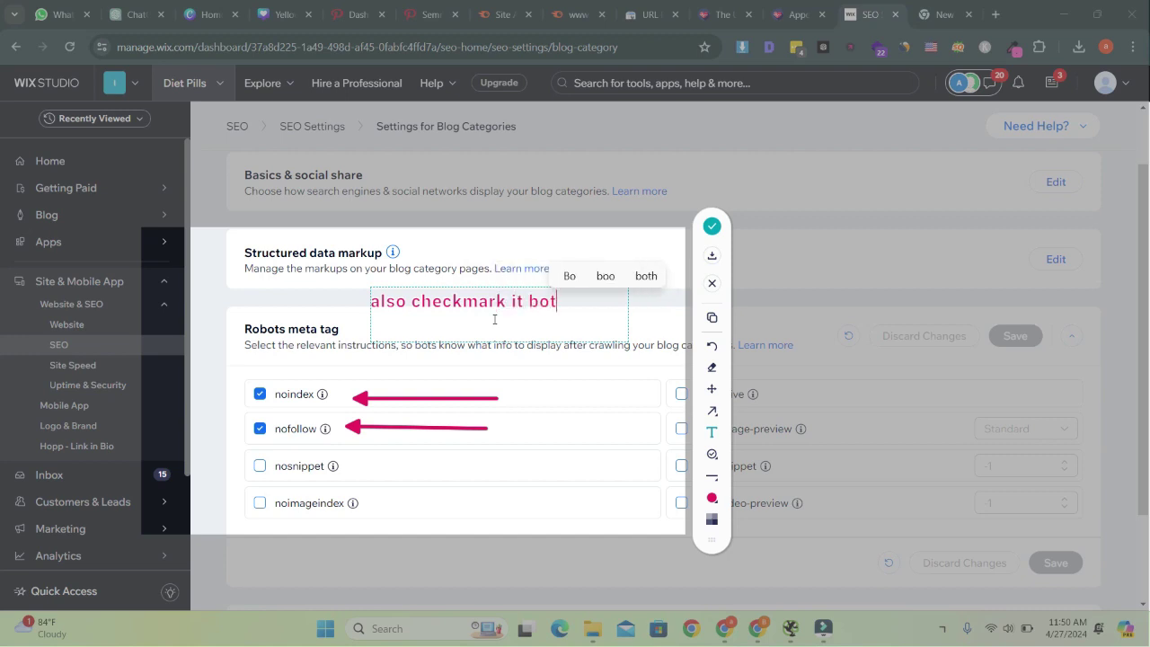
type("h ")
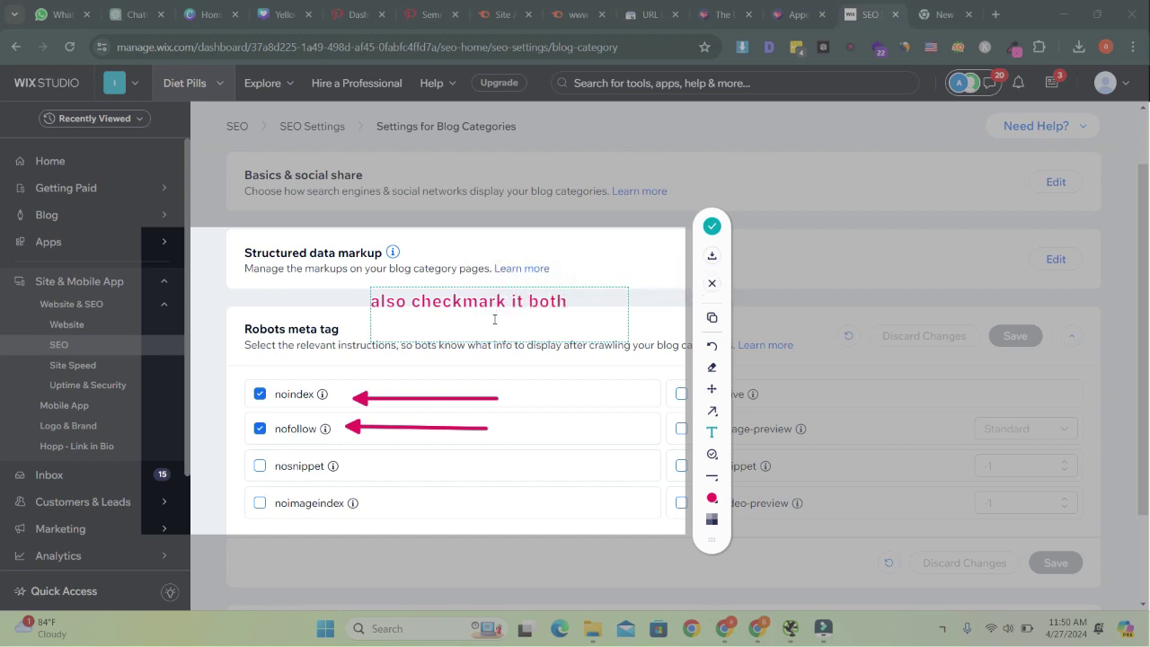
type("Ok")
type("? ")
type("Now ")
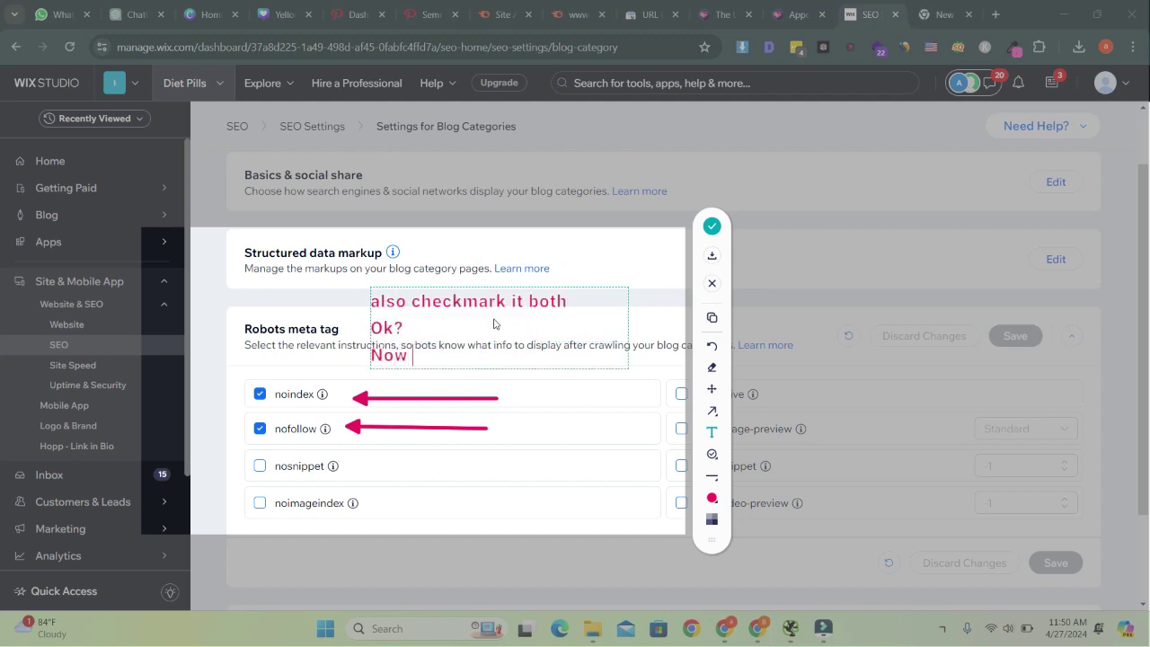
type("same as well")
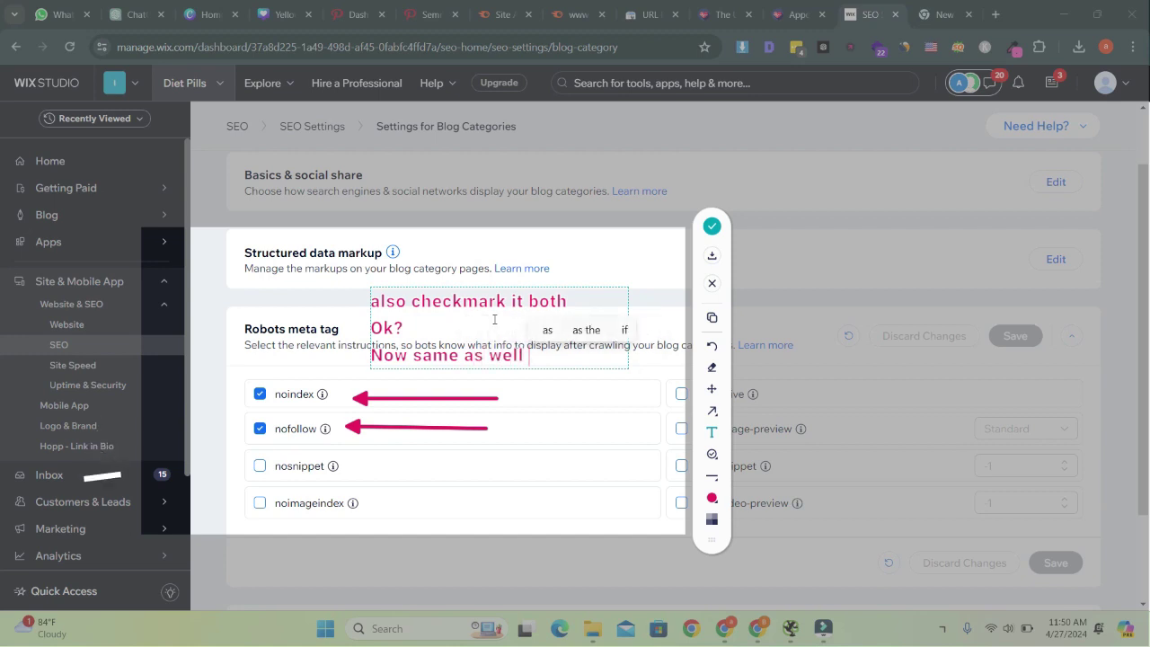
type(" as tags")
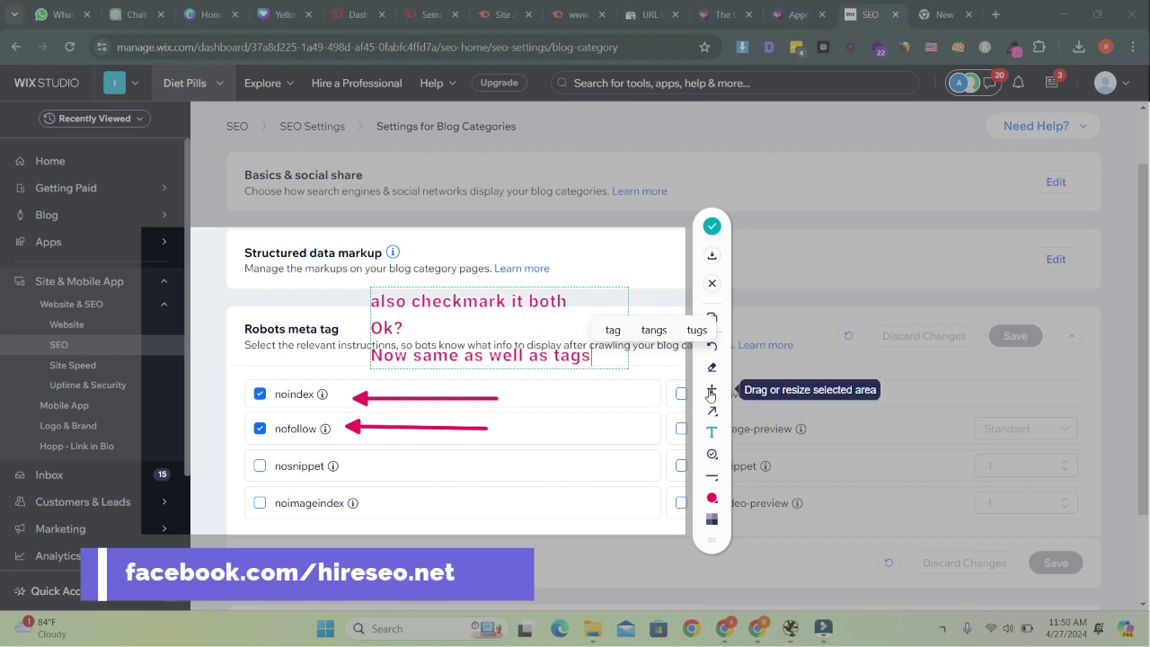
left_click(712, 285)
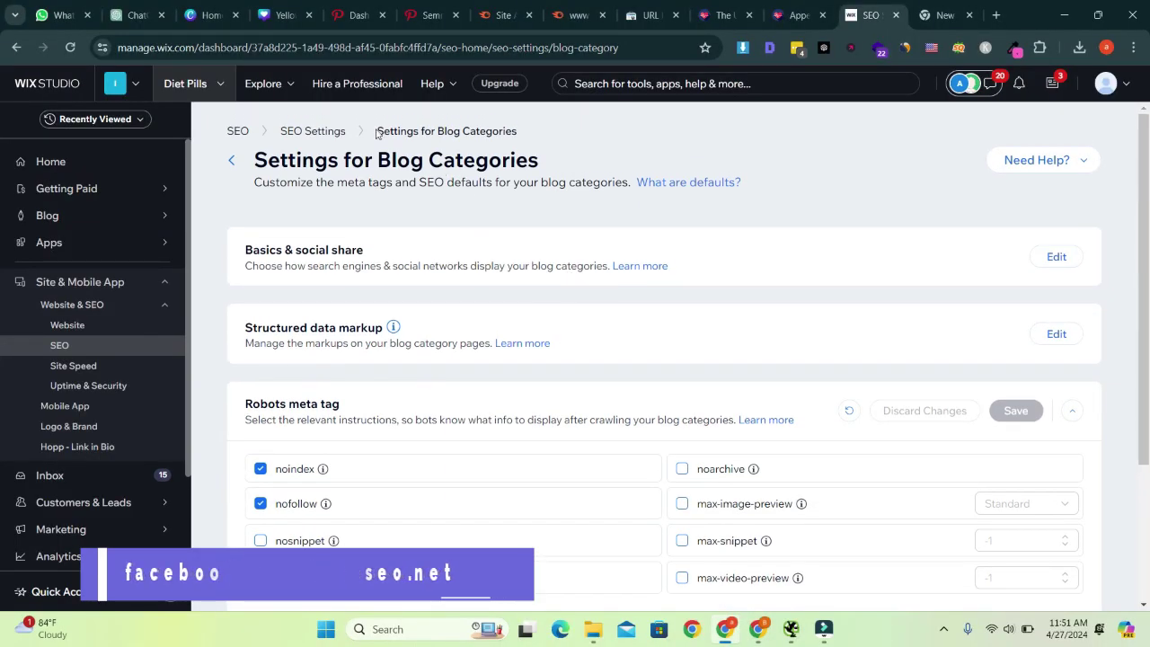
- Open the Basics & social share settings for Blog Tags from SEO Settings and check the search engine indexing option
left_click(331, 128)
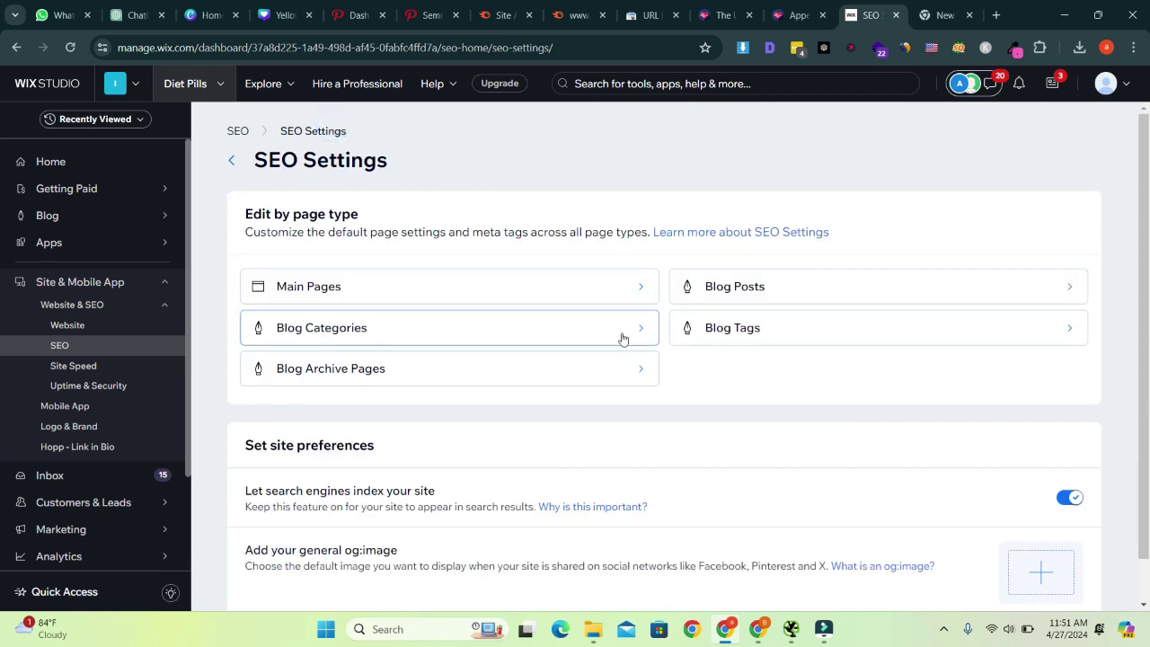
left_click(757, 327)
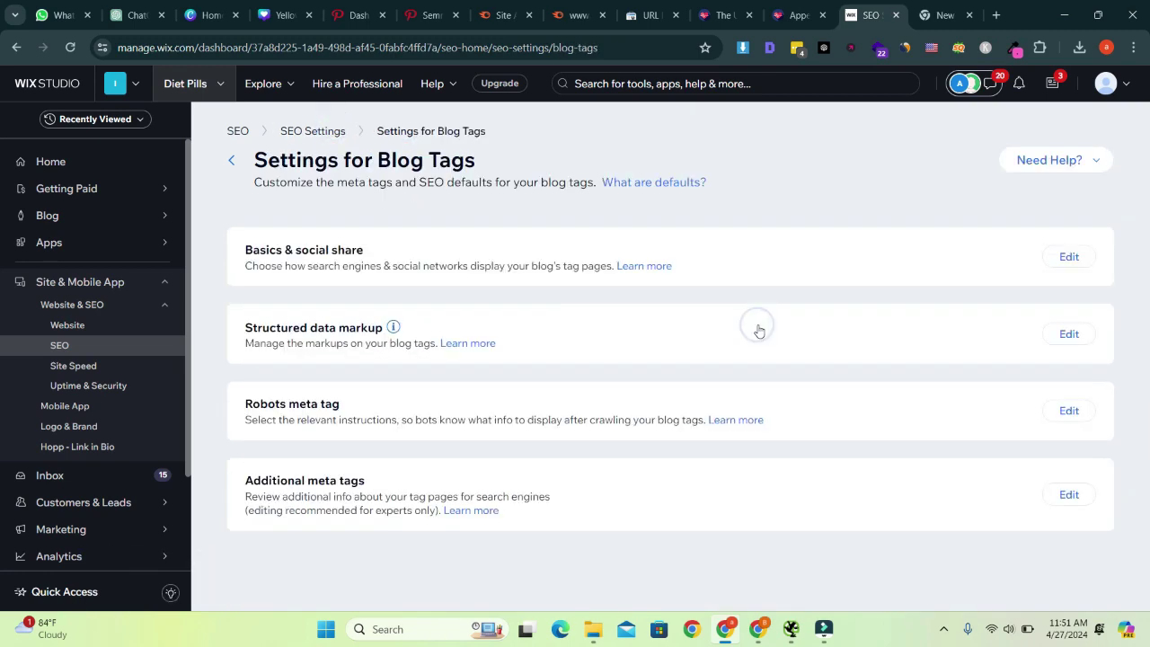
left_click(1068, 258)
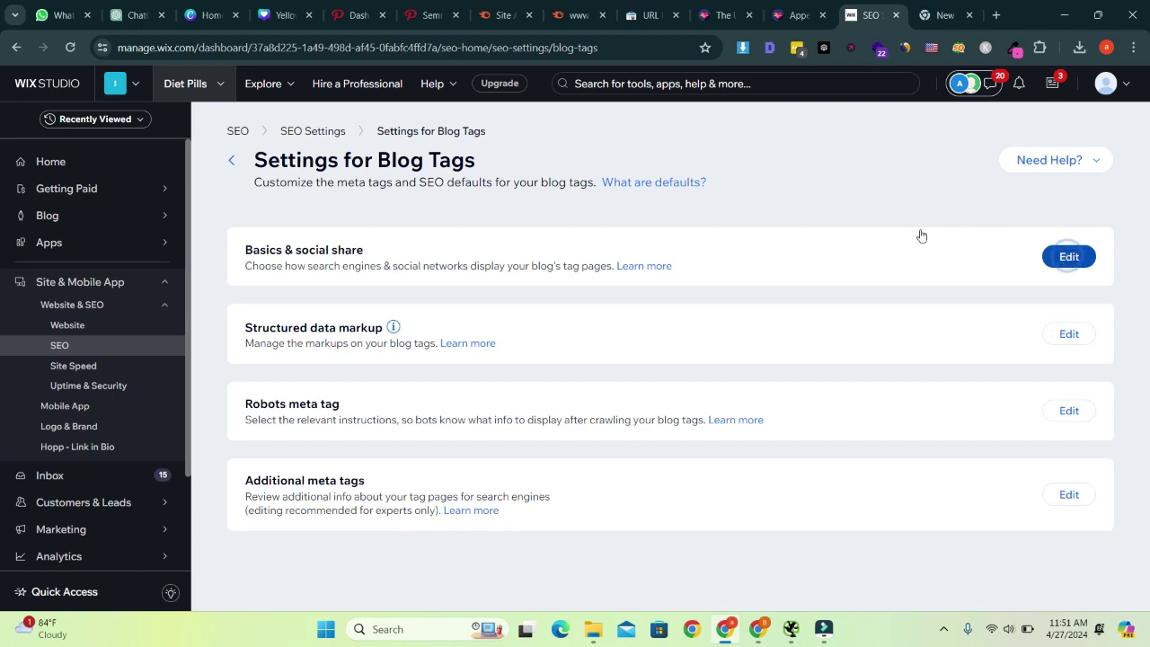
scroll(845, 552, "down", 1)
- Capture the Blog Tags settings area, draw an arrow to the "Let search engines index your blog tags" toggle, and close the overlay without saving
key("Print")
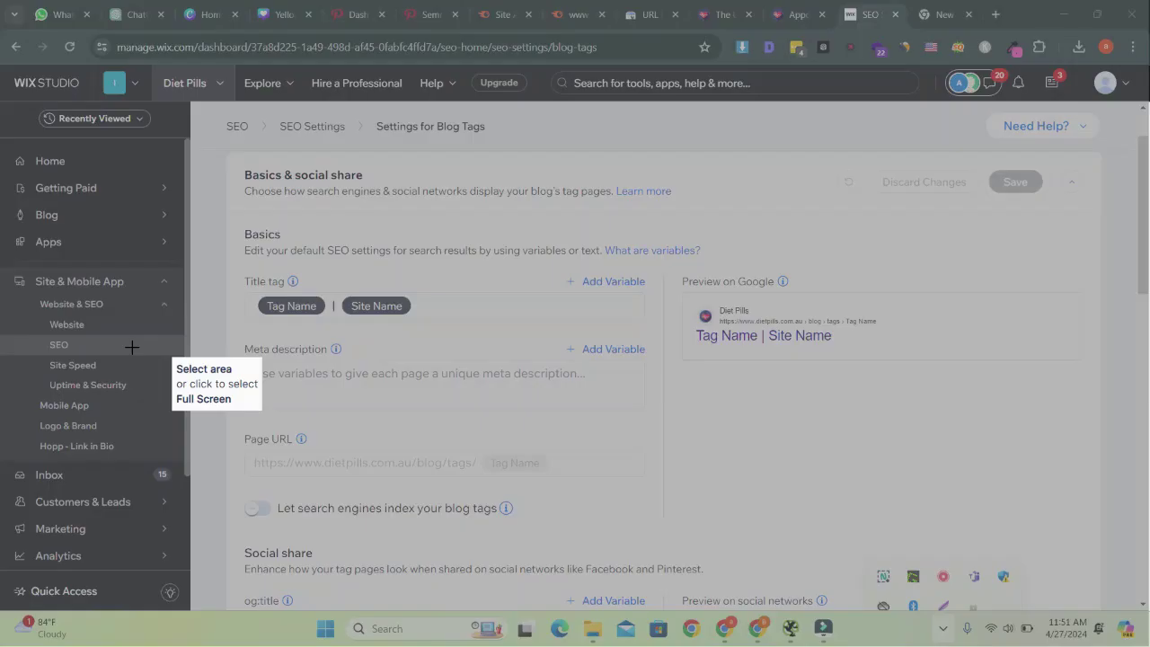
left_click_drag(129, 344, 634, 589)
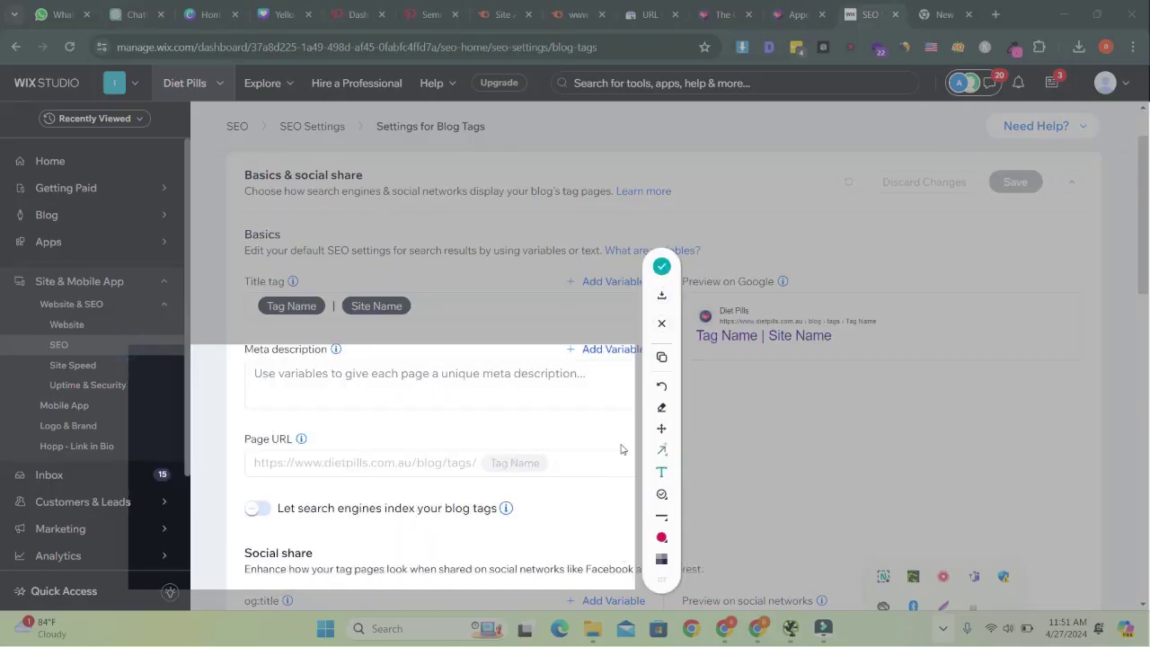
mouse_move(371, 411)
left_mouse_down()
mouse_move(288, 488)
mouse_move(349, 442)
left_mouse_up()
left_click(662, 450)
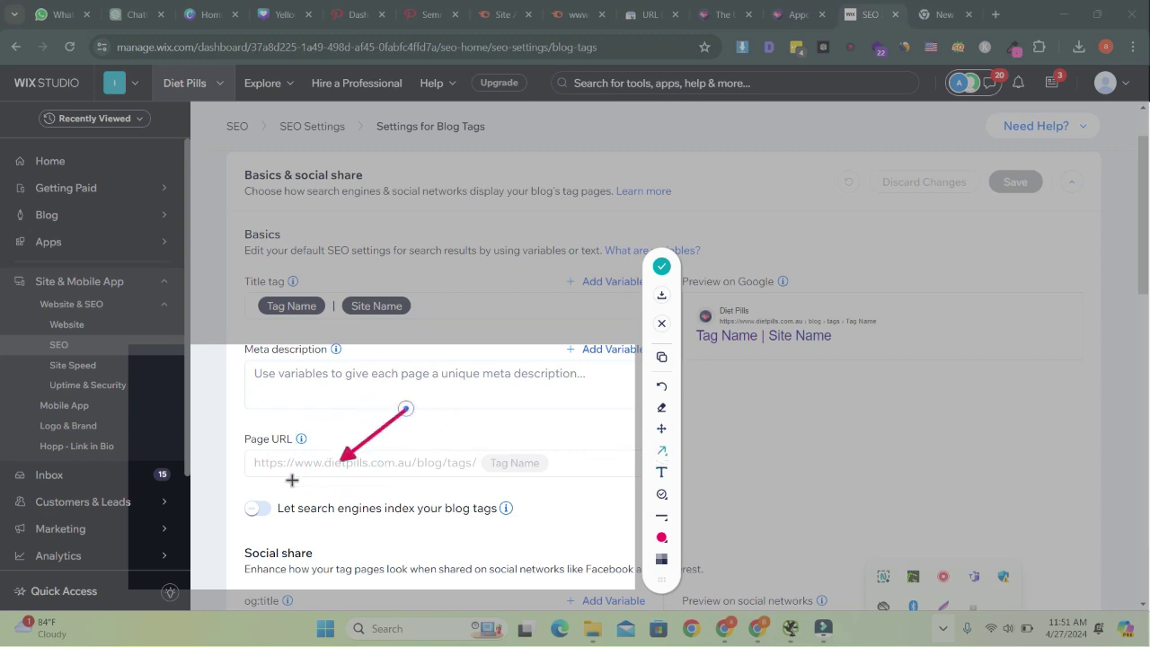
left_click_drag(292, 479, 275, 484)
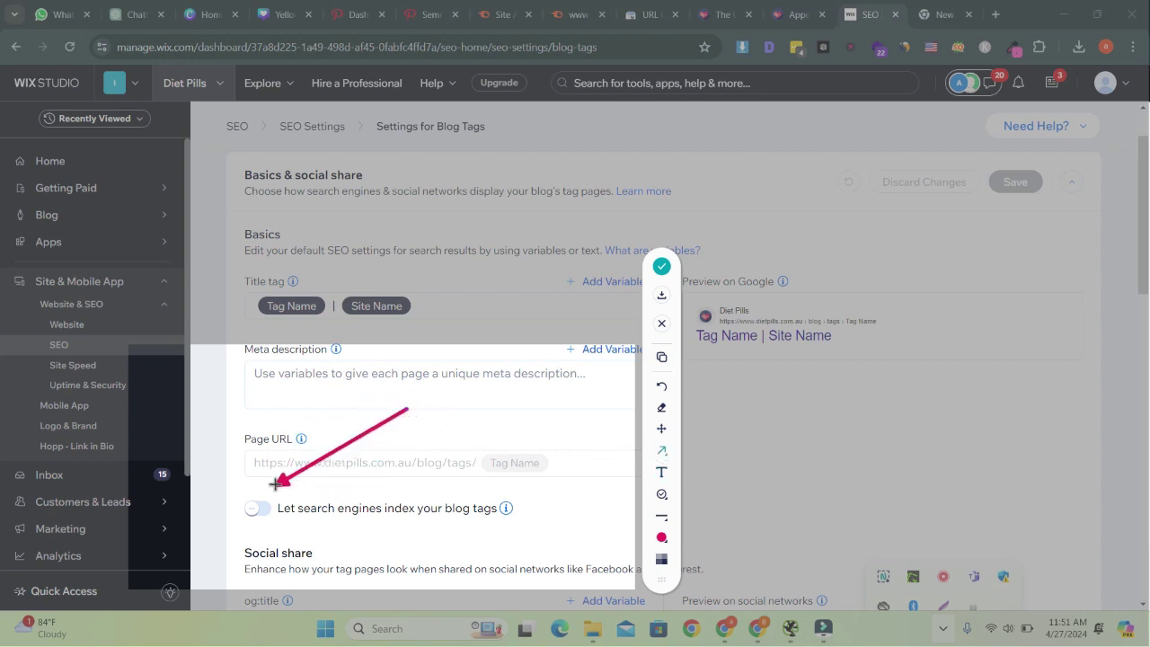
left_click(661, 323)
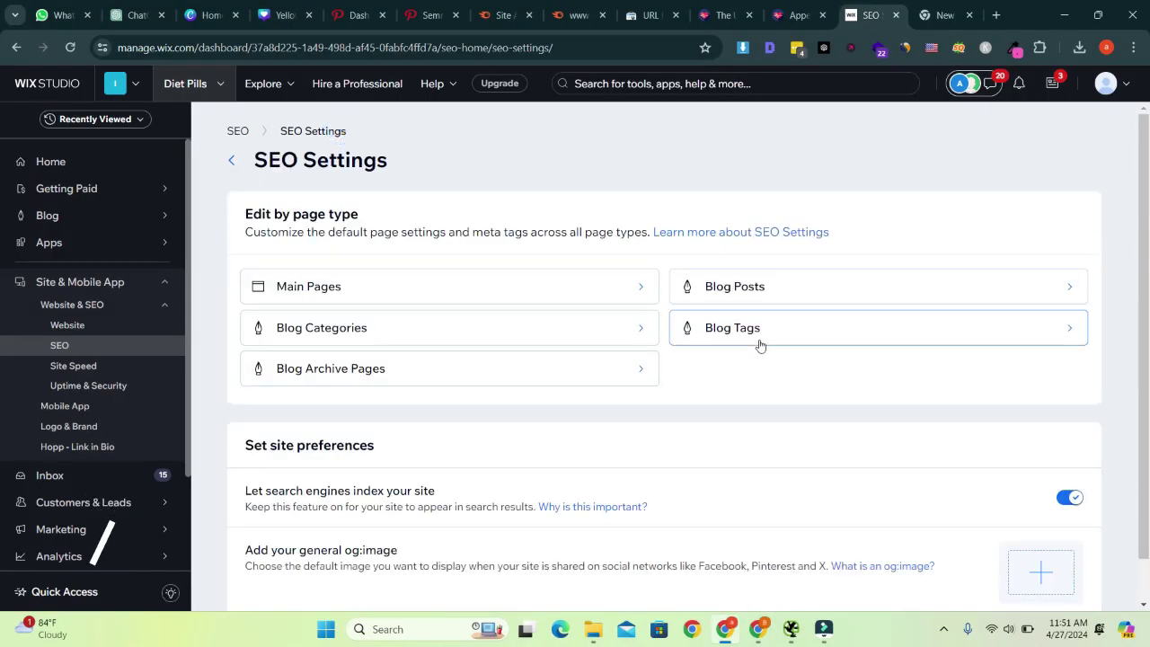
- Open the Robots meta tag options for Blog Tags for editing
left_click(760, 334)
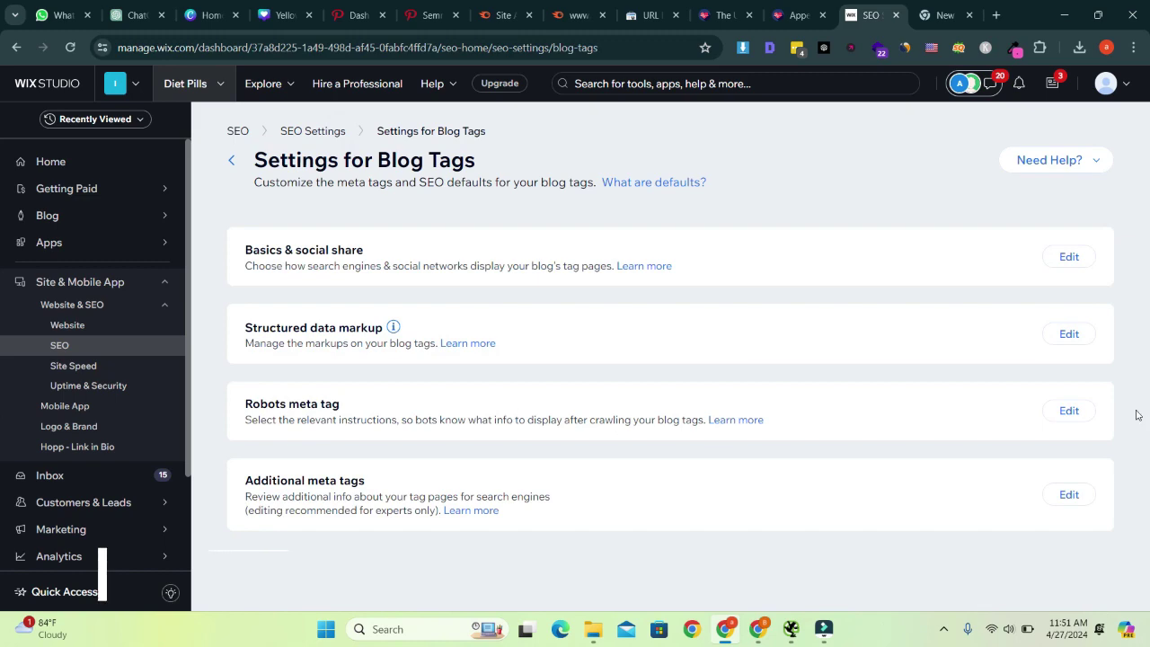
left_click(1070, 410)
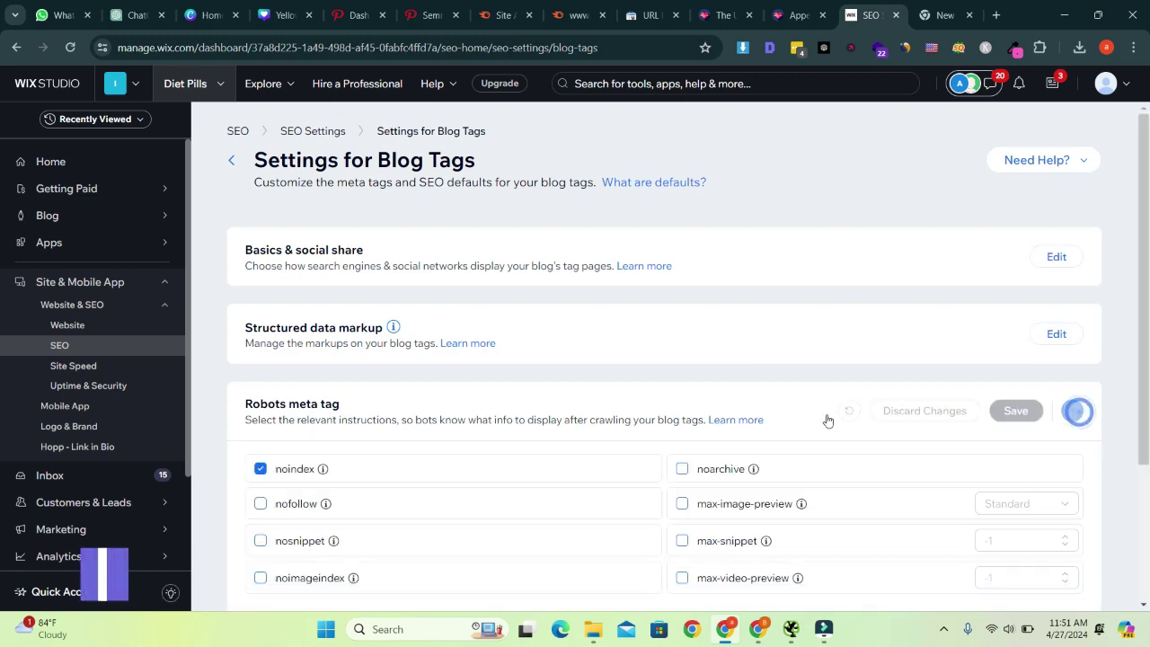
- Capture the Blog Tags robots options, draw arrows to noindex and nofollow, and close the screenshot overlay without saving
key("Print")
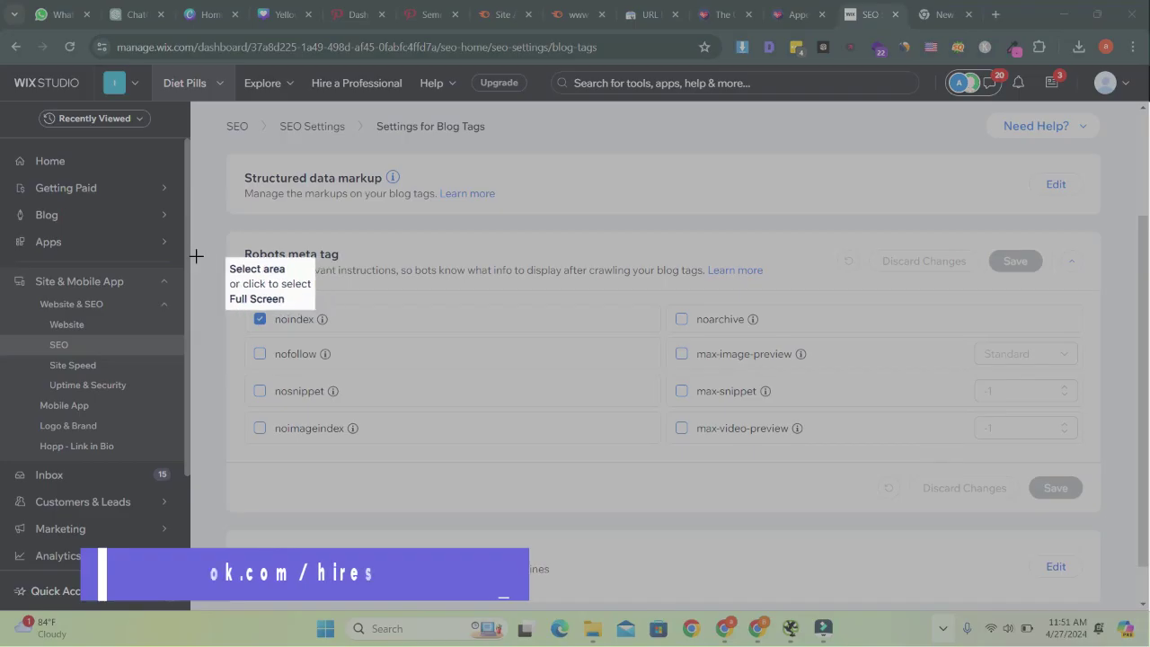
mouse_move(159, 232)
left_mouse_down()
mouse_move(428, 410)
mouse_move(598, 499)
left_mouse_up()
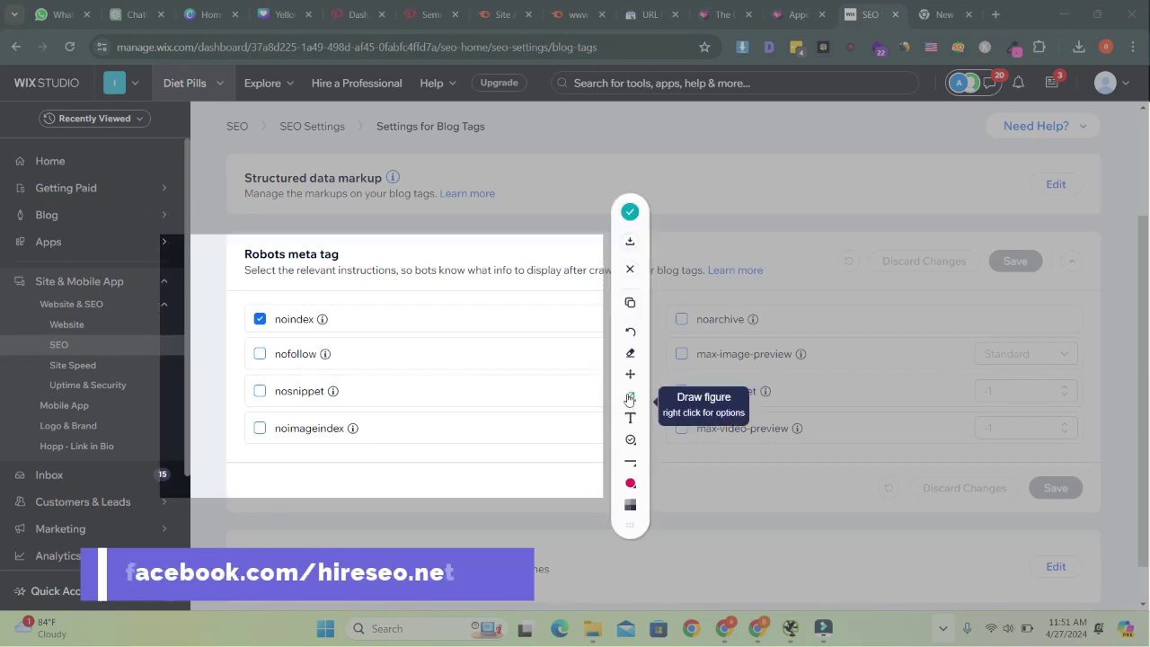
left_click(630, 395)
mouse_move(486, 313)
left_mouse_down()
mouse_move(388, 307)
mouse_move(346, 318)
left_mouse_up()
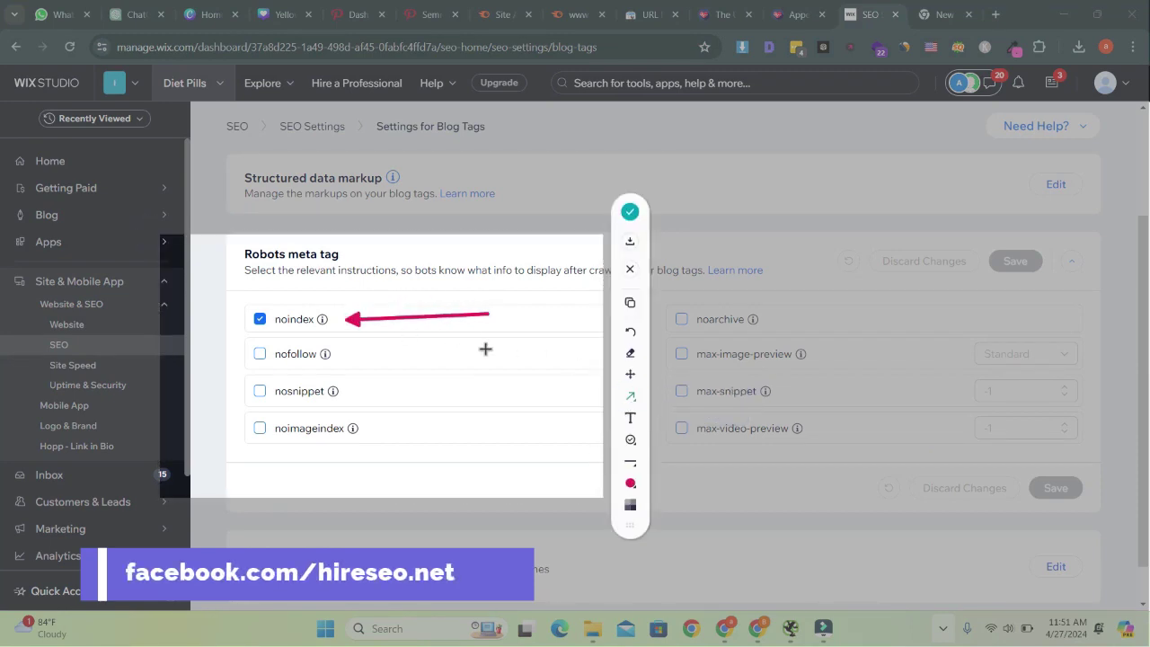
left_click_drag(501, 353, 359, 358)
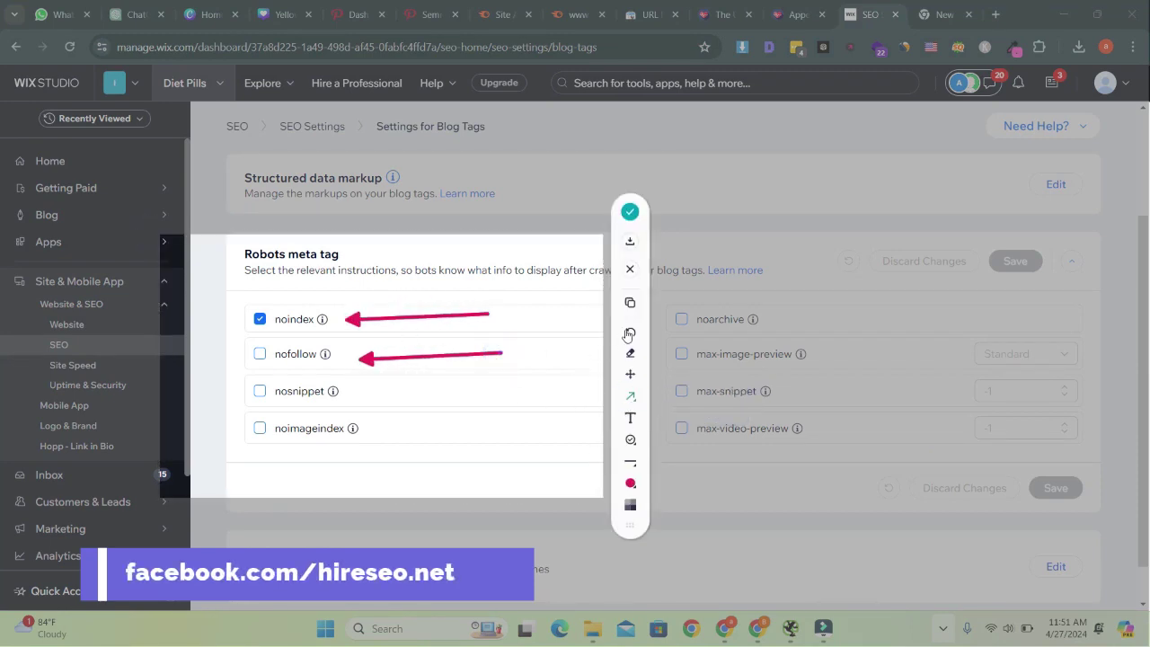
left_click(632, 269)
- Enable nofollow in the Robots meta tag settings for Blog Tags and save the change
left_click(261, 355)
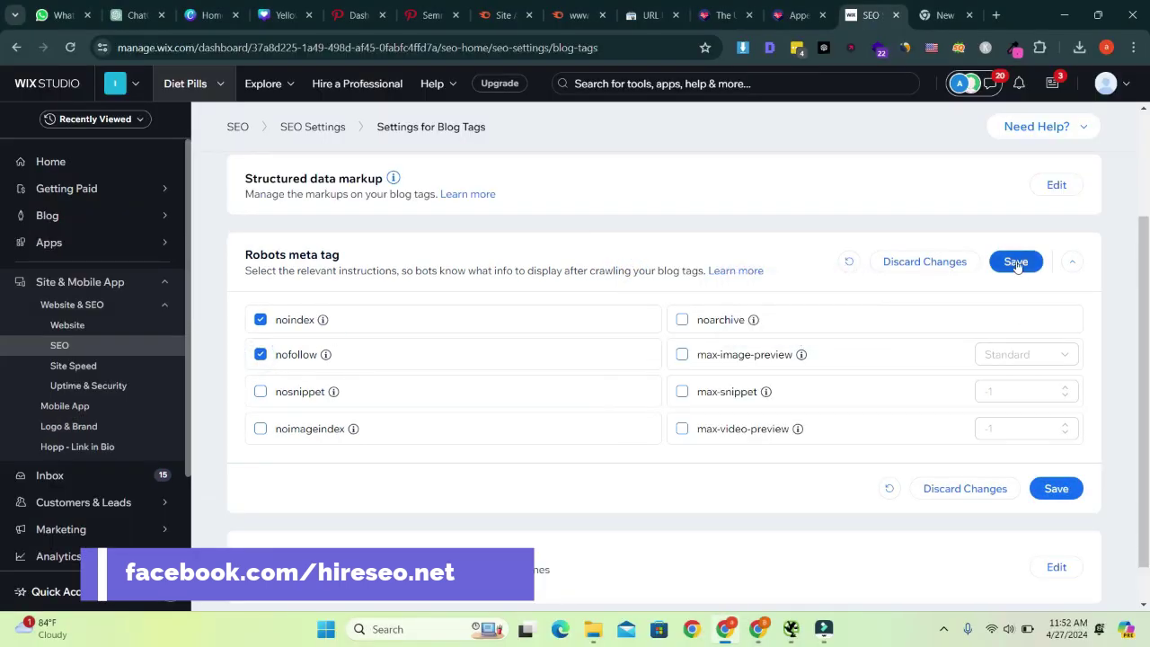
left_click(1016, 262)
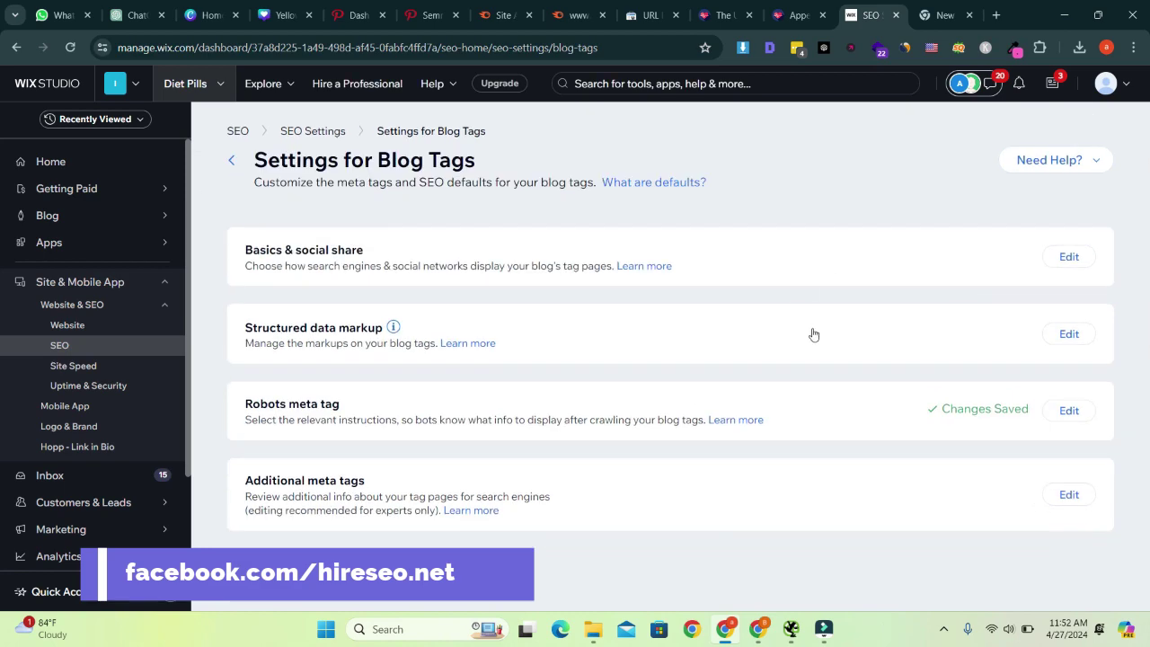
- Capture the middle area of the Blog Tags settings page and add a text annotation reading "Thats it"
left_click(949, 635)
key("Print")
mouse_move(439, 201)
left_mouse_down()
mouse_move(585, 257)
mouse_move(929, 465)
left_mouse_up()
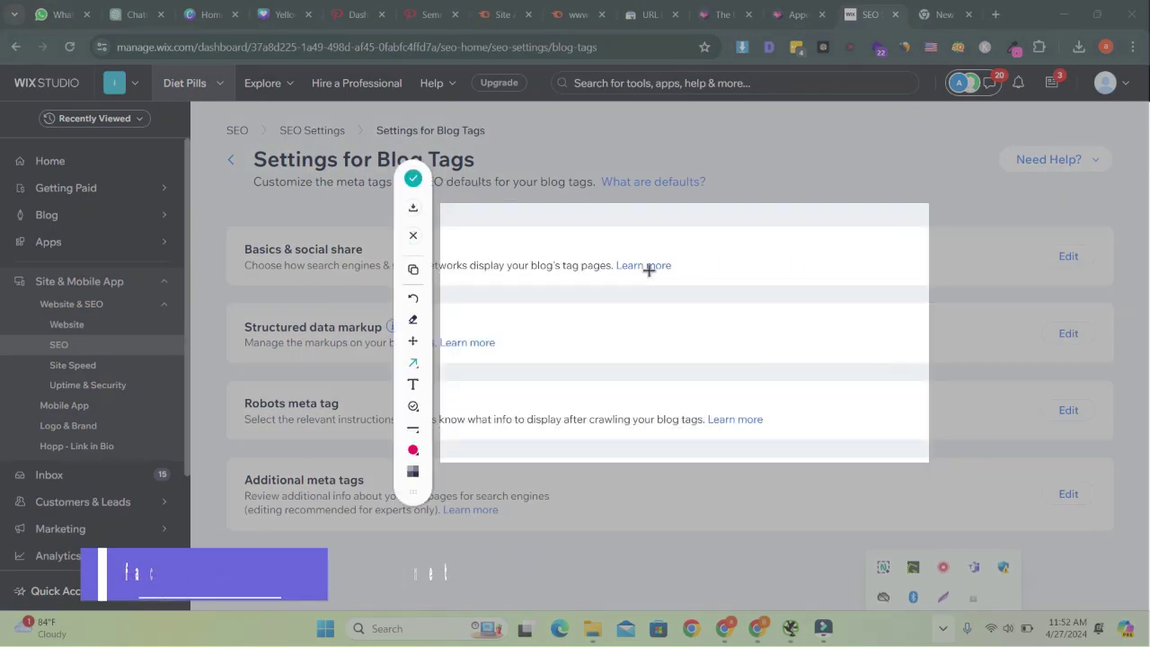
left_click(412, 383)
left_click_drag(507, 311, 838, 411)
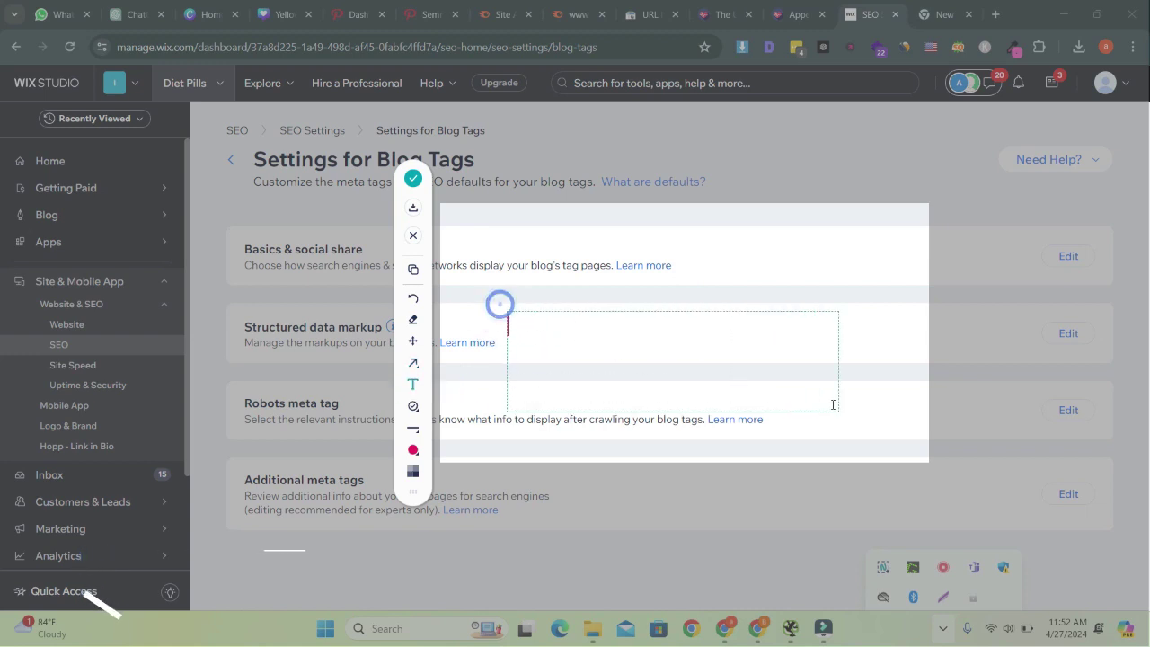
type("Th")
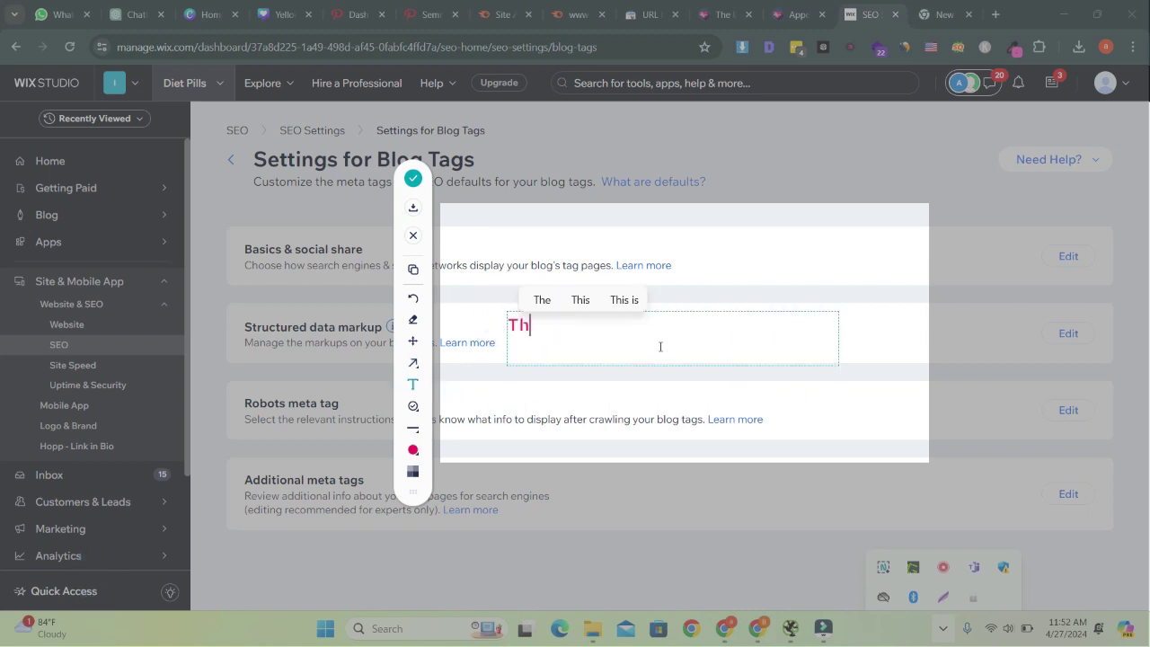
type("ats it")
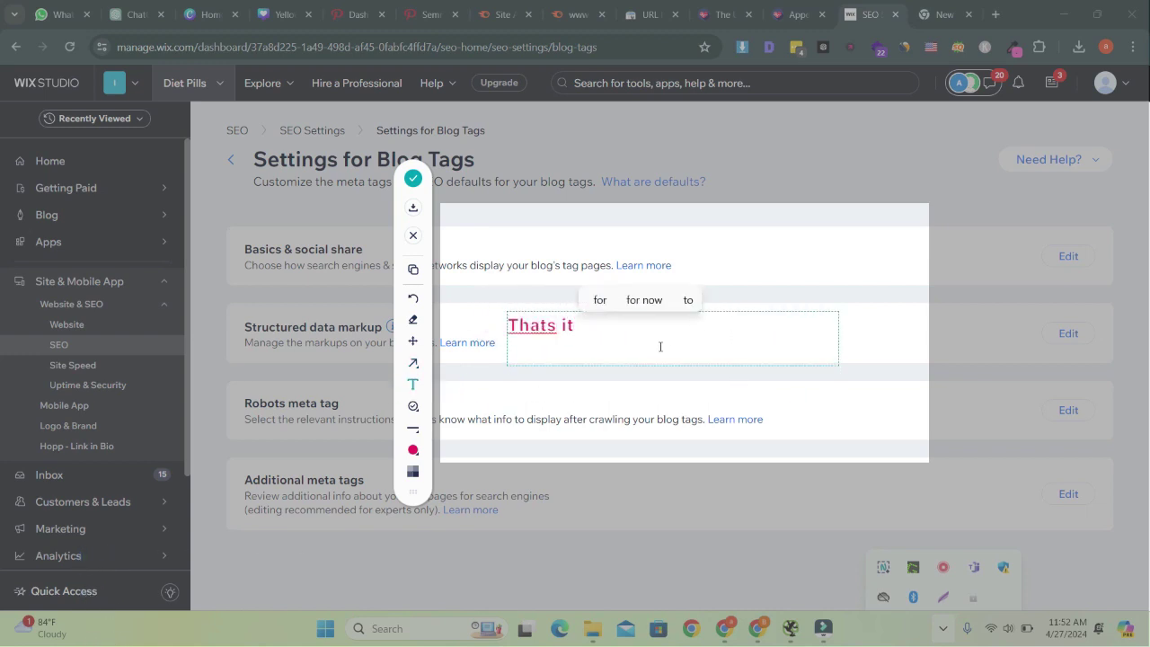
- Add the line "if you have question please let me know in the comment box" below "Thats it", separated by a blank line
key("Return")
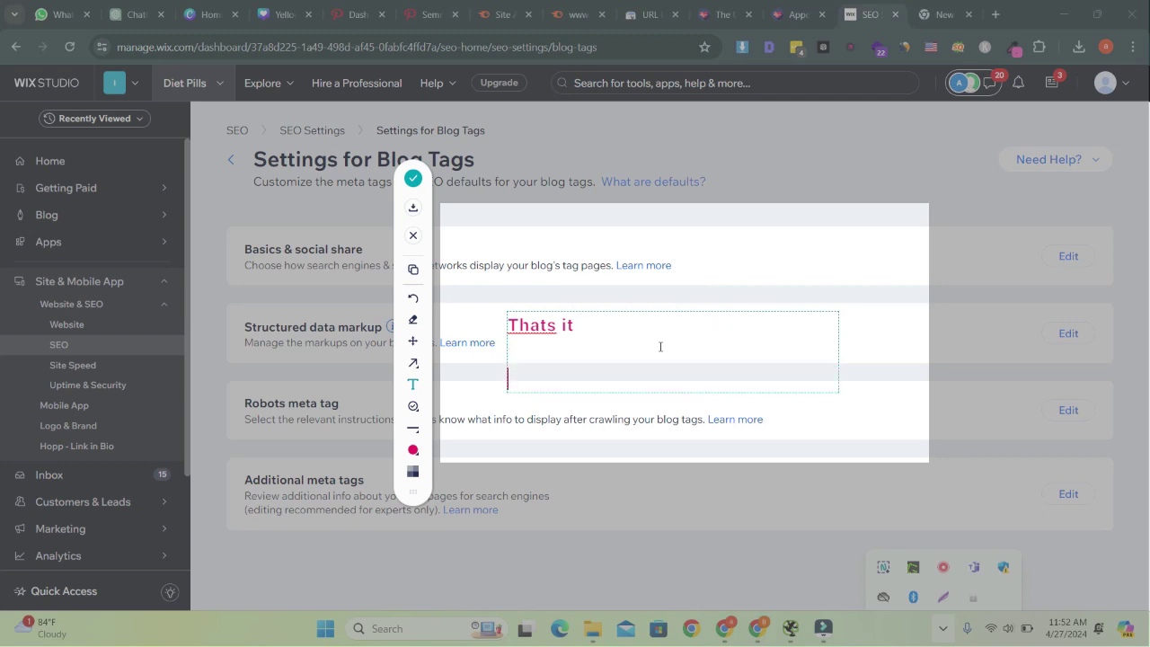
type("if you h")
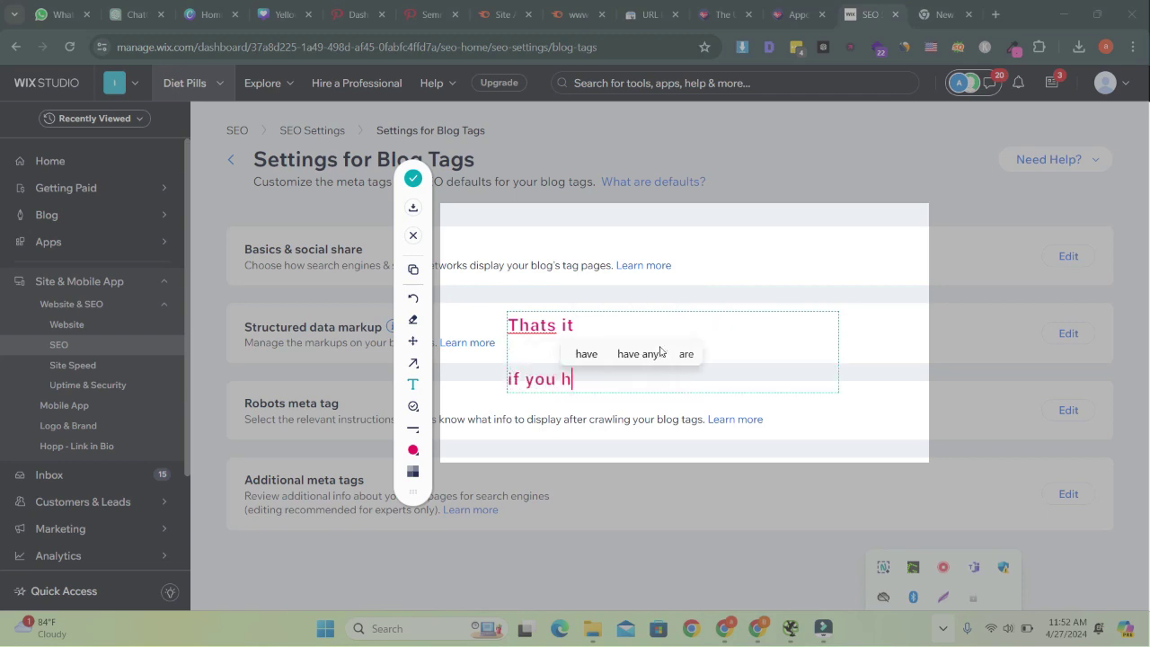
type("ave quest")
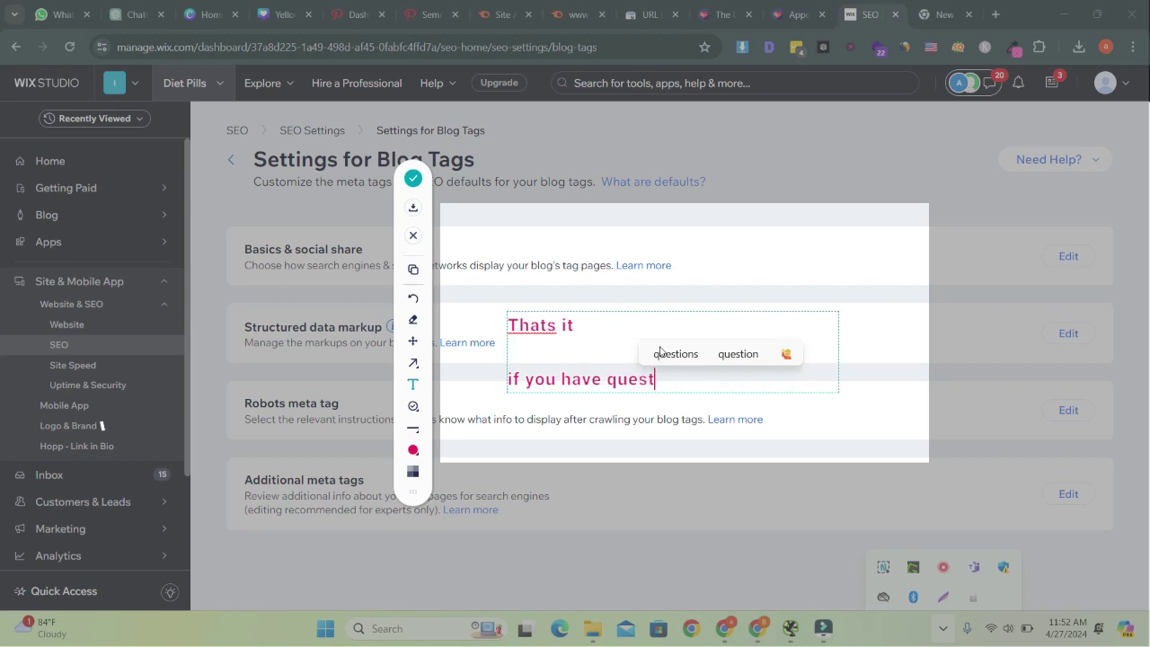
type("ion please le")
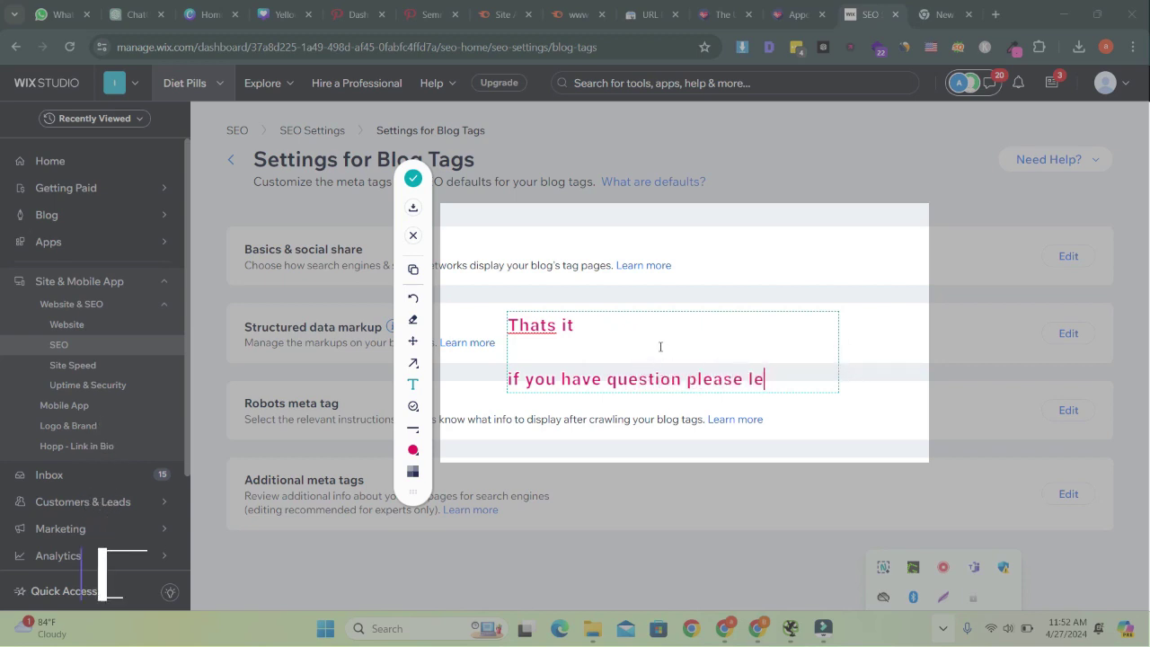
type("t me know it")
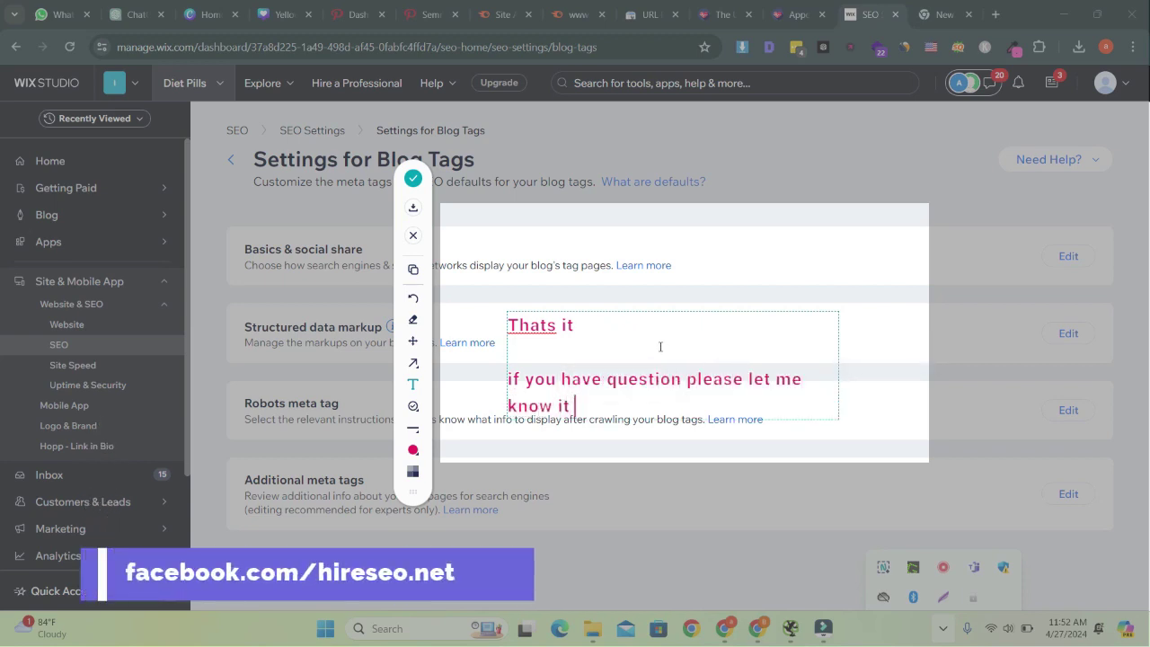
key("BackSpace")
key("BackSpace")
type("n the comm")
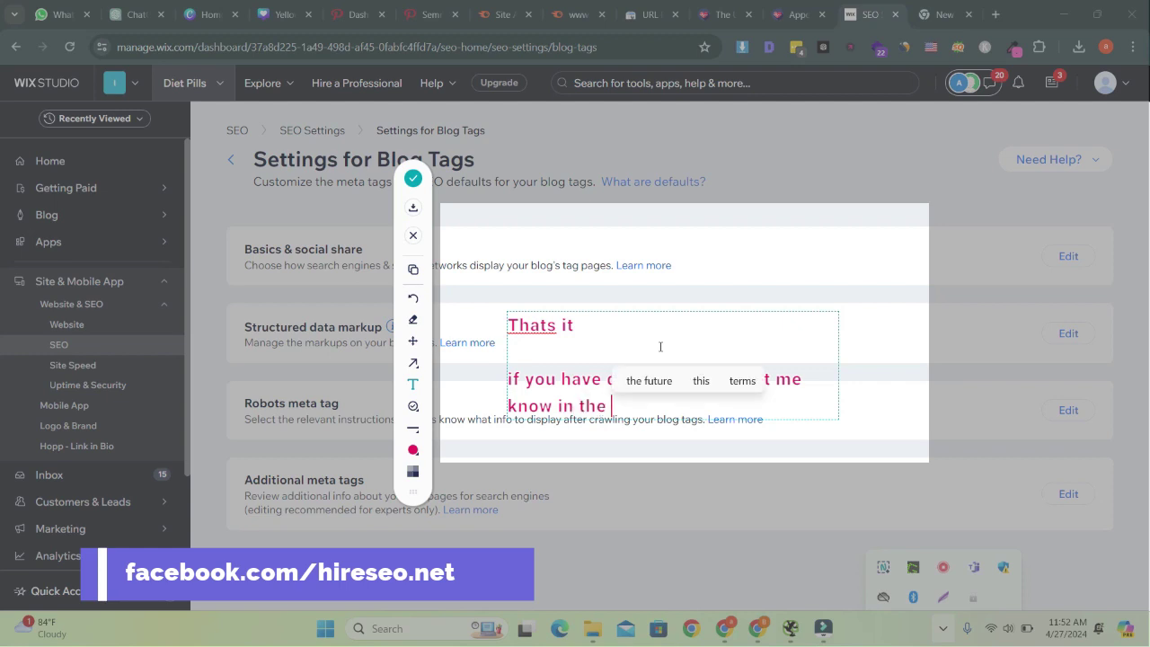
type("t b")
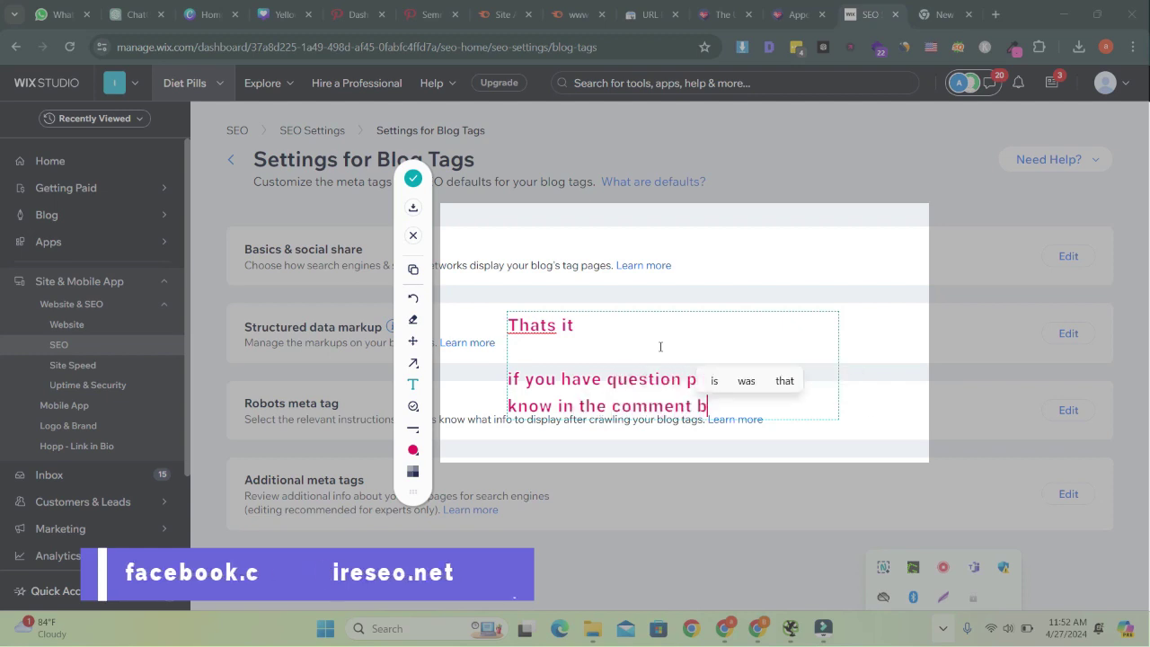
type("ox")
- Finish the screenshot annotation with the closing line "thanks for watching" after a blank line
key("Return")
key("Return")
type("thanks")
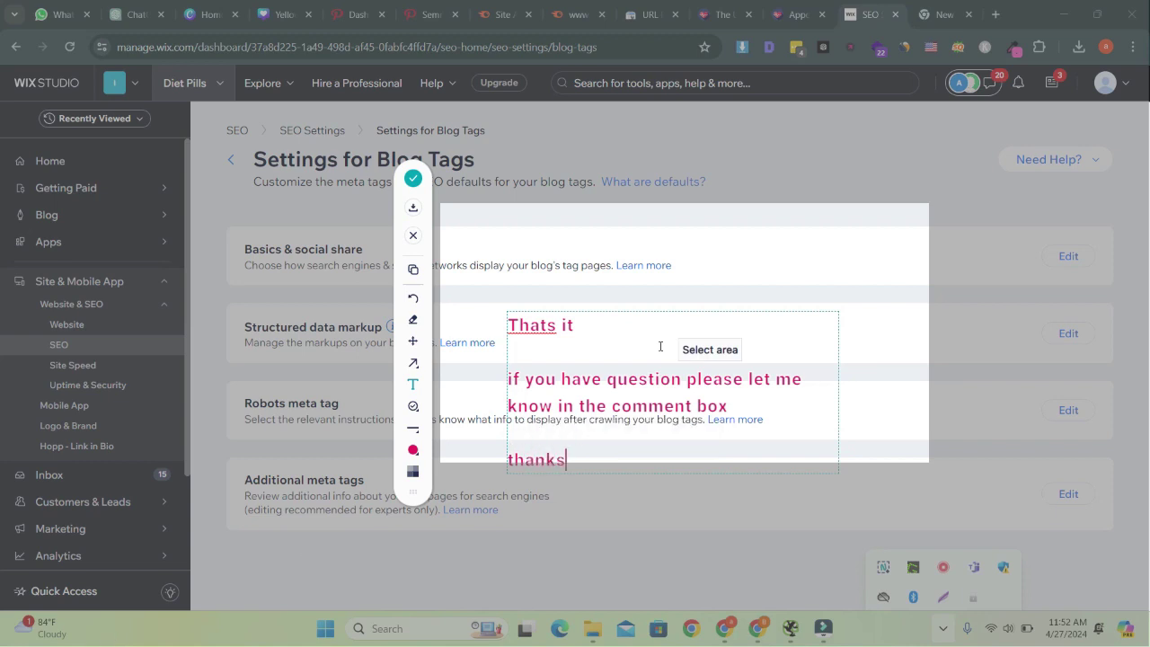
type(" for watc")
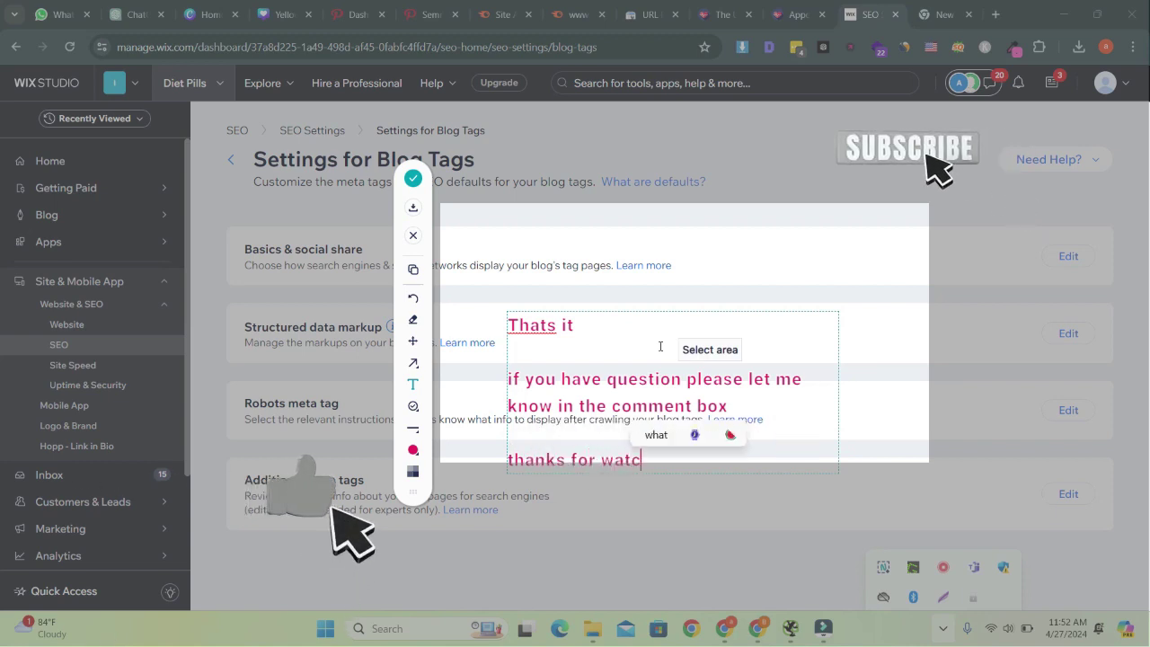
type("hing")
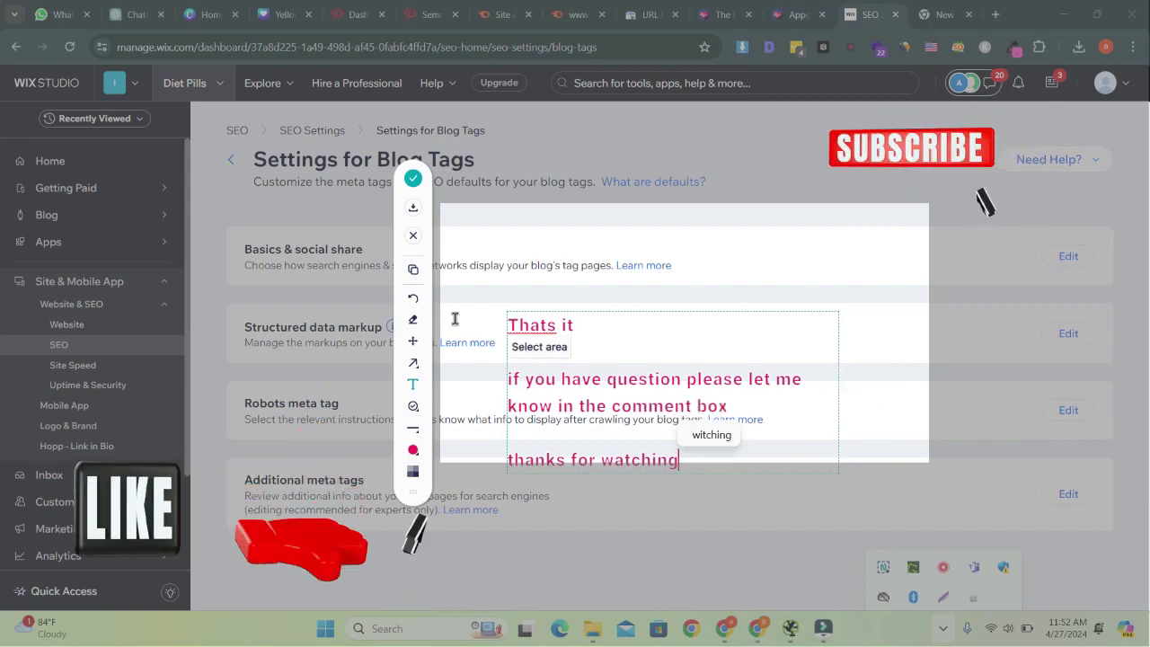